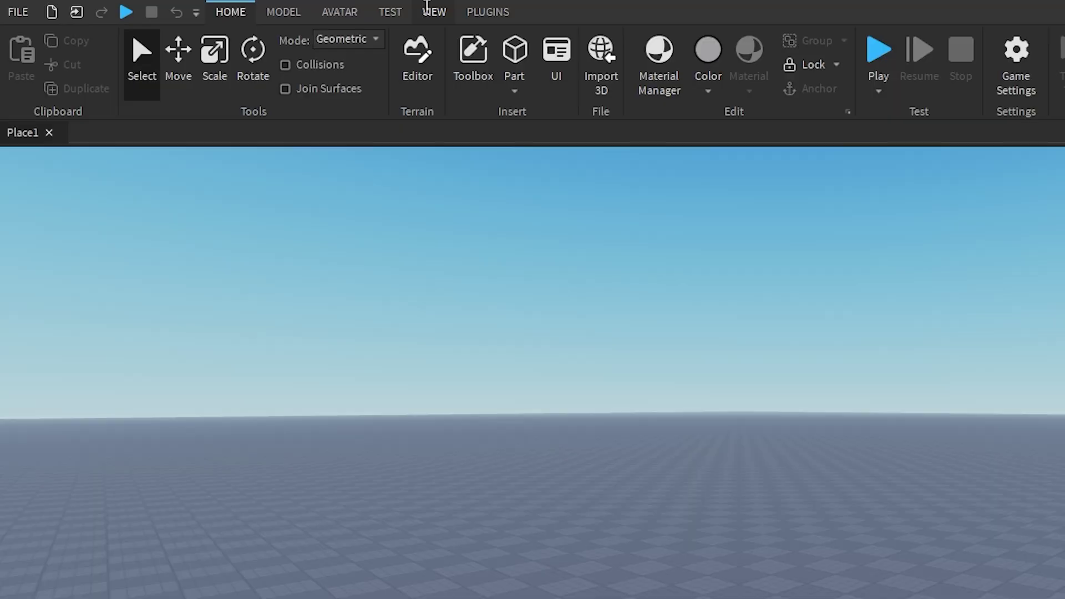
Step: Turn on the Explorer and Properties panels from the View menu, then return to Home
{"action": "left_click", "coordinate": [254, 7]}
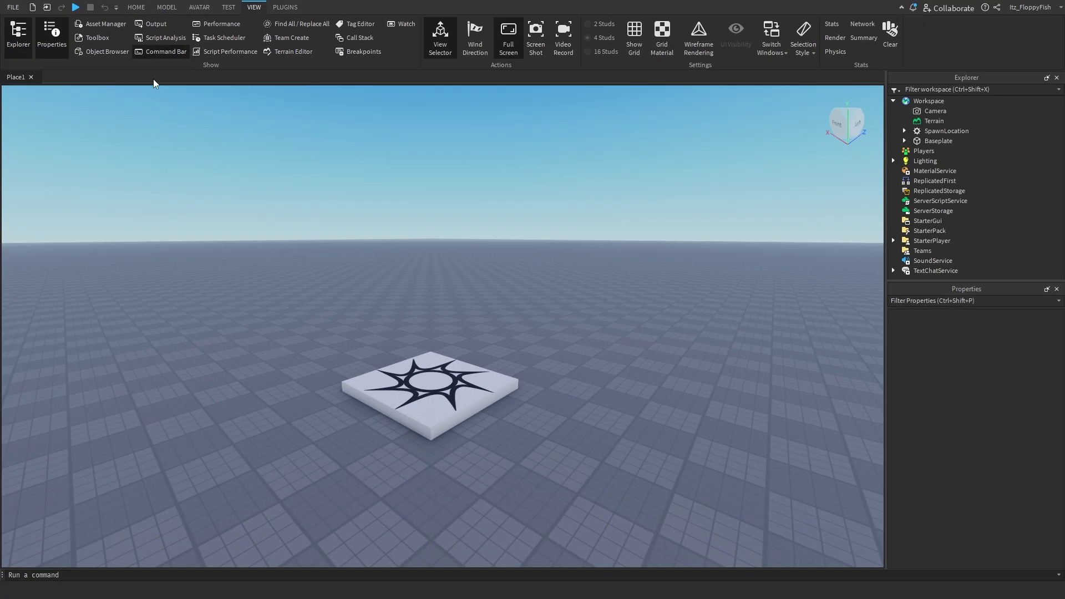
{"action": "left_click", "coordinate": [136, 8]}
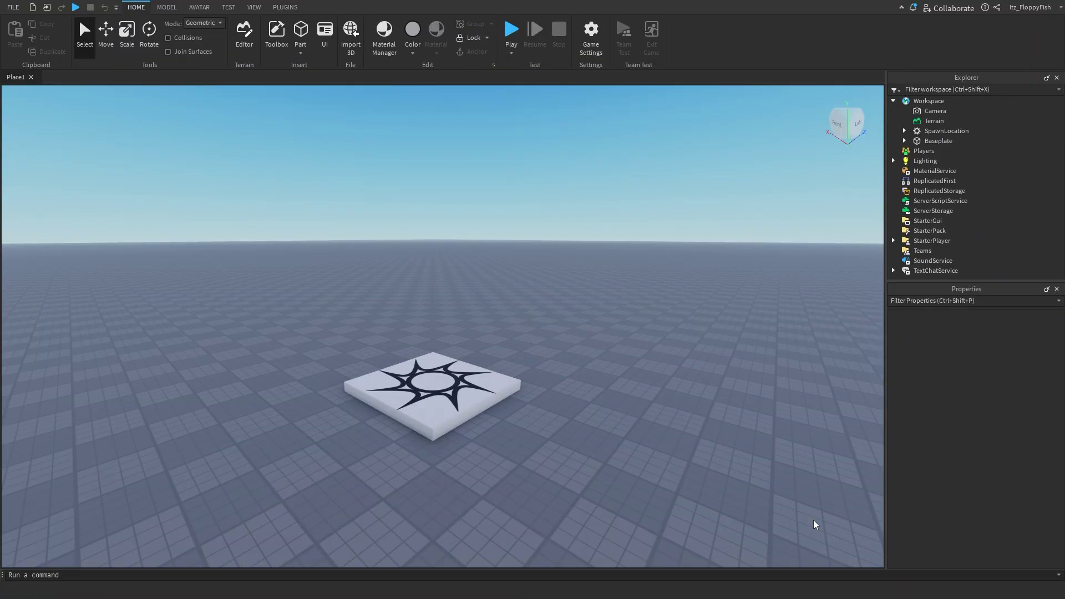
{"action": "left_click", "coordinate": [285, 7]}
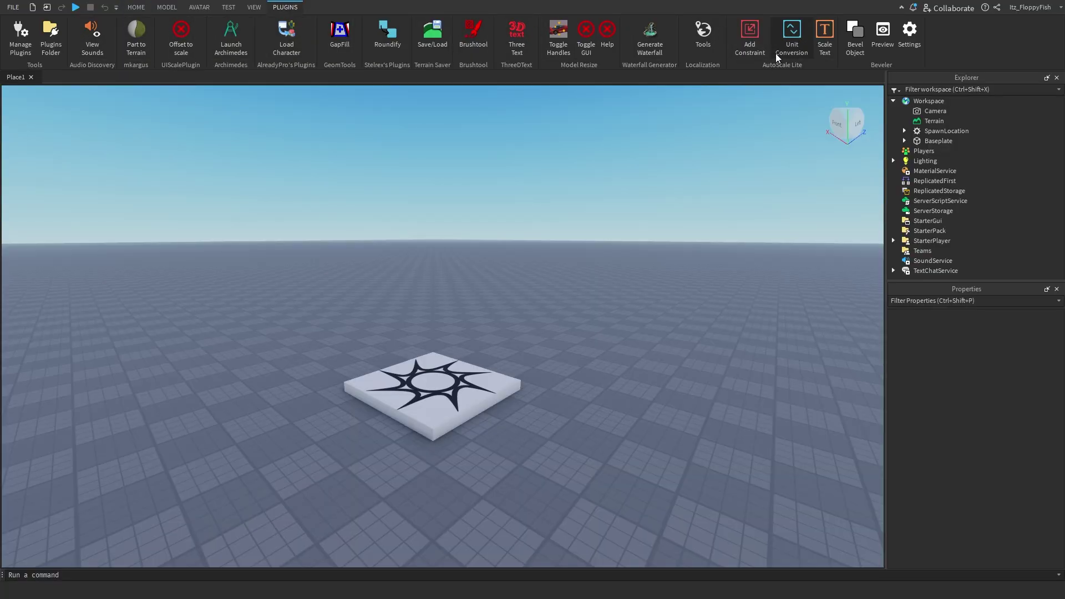
{"action": "left_click", "coordinate": [28, 45]}
{"action": "scroll", "coordinate": [535, 311], "scroll_direction": "down", "scroll_amount": 3}
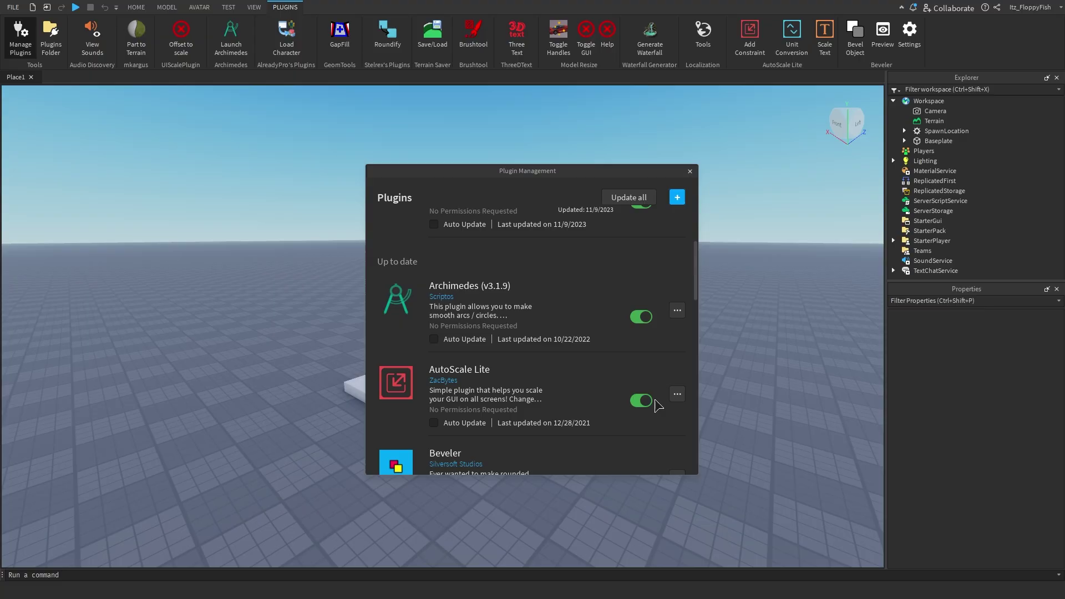
{"action": "scroll", "coordinate": [561, 366], "scroll_direction": "down", "scroll_amount": 10}
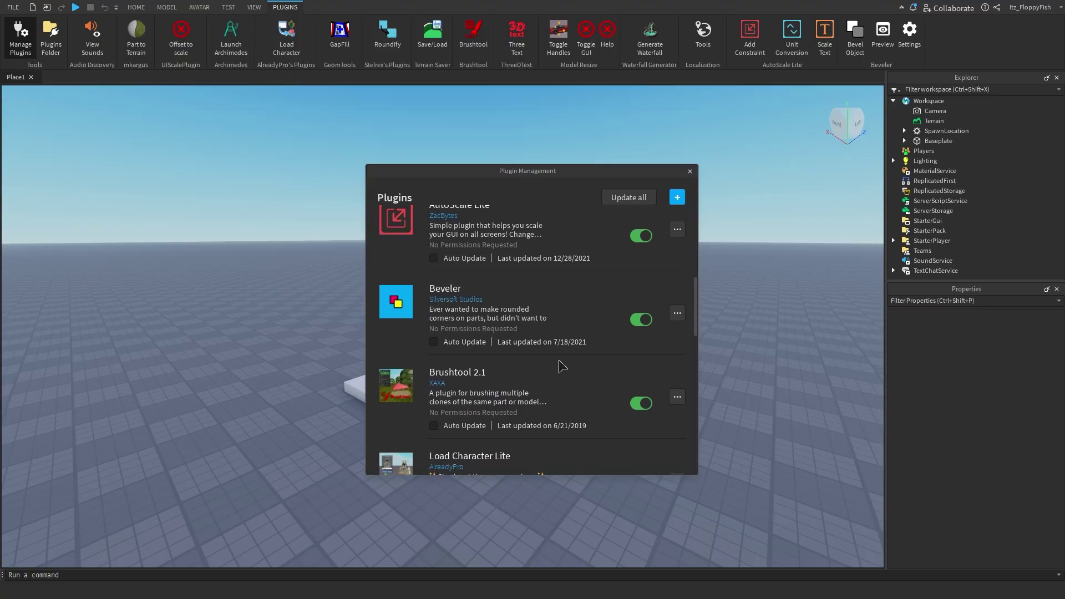
{"action": "scroll", "coordinate": [584, 394], "scroll_direction": "up", "scroll_amount": 8}
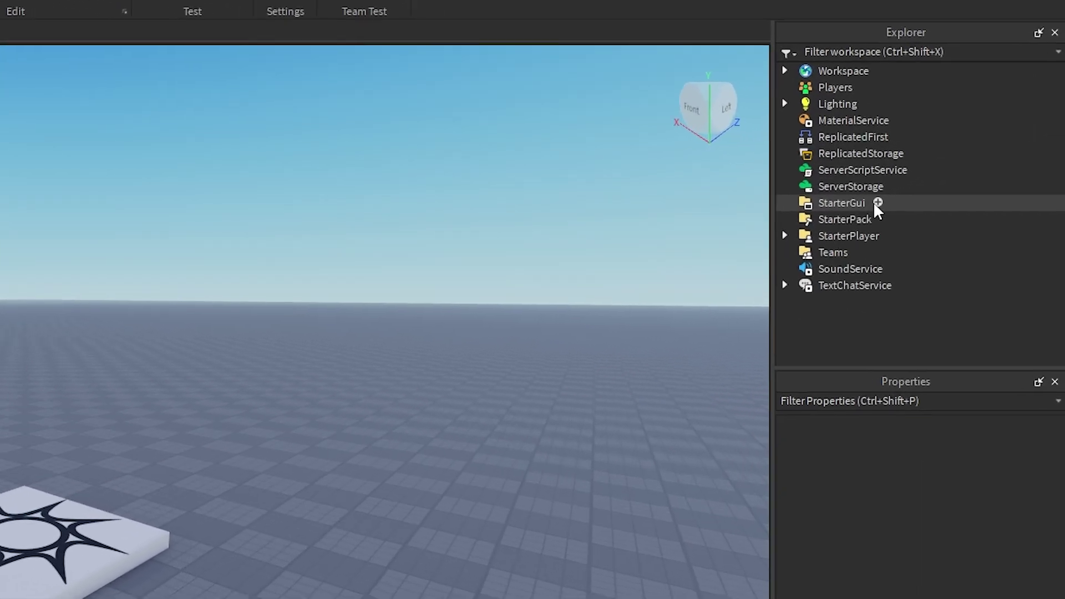
Step: Insert a ScreenGui under StarterGui and a white Frame inside it
{"action": "left_click", "coordinate": [948, 180]}
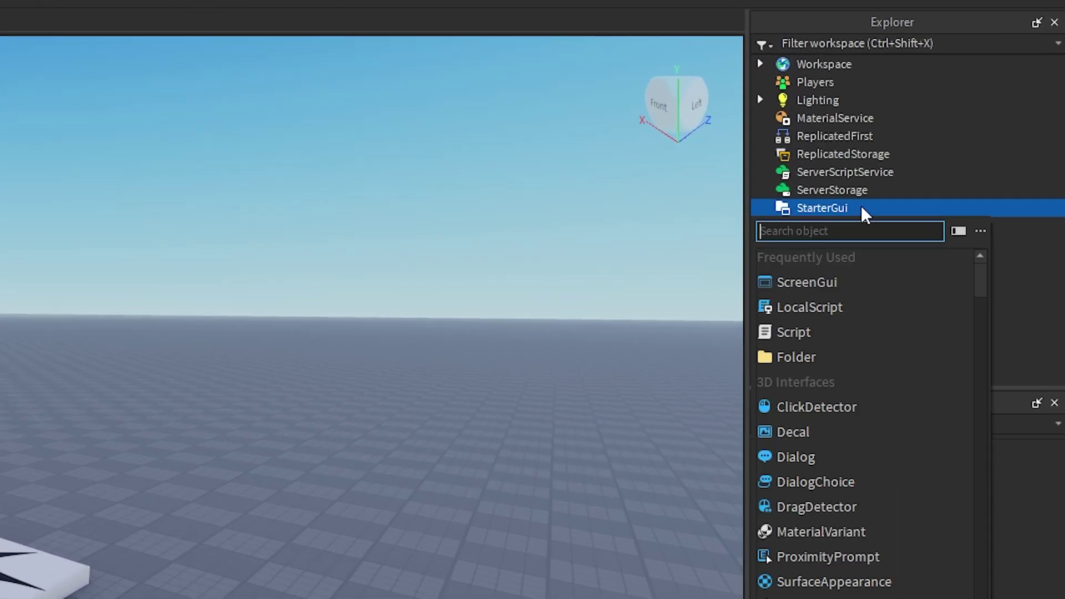
{"action": "left_click", "coordinate": [853, 284]}
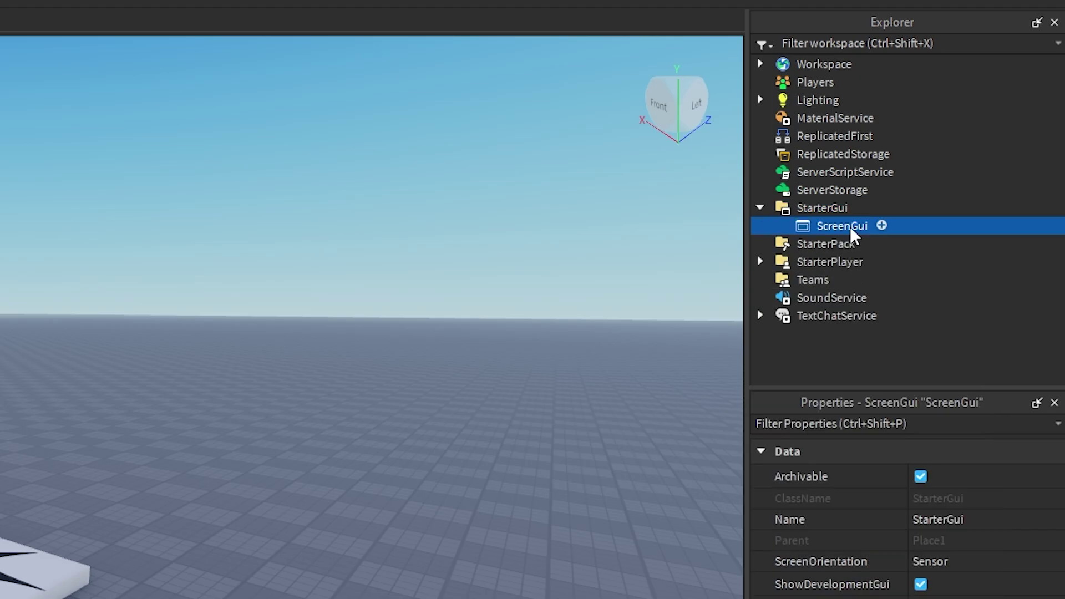
{"action": "left_click", "coordinate": [882, 225]}
{"action": "left_click", "coordinate": [793, 298]}
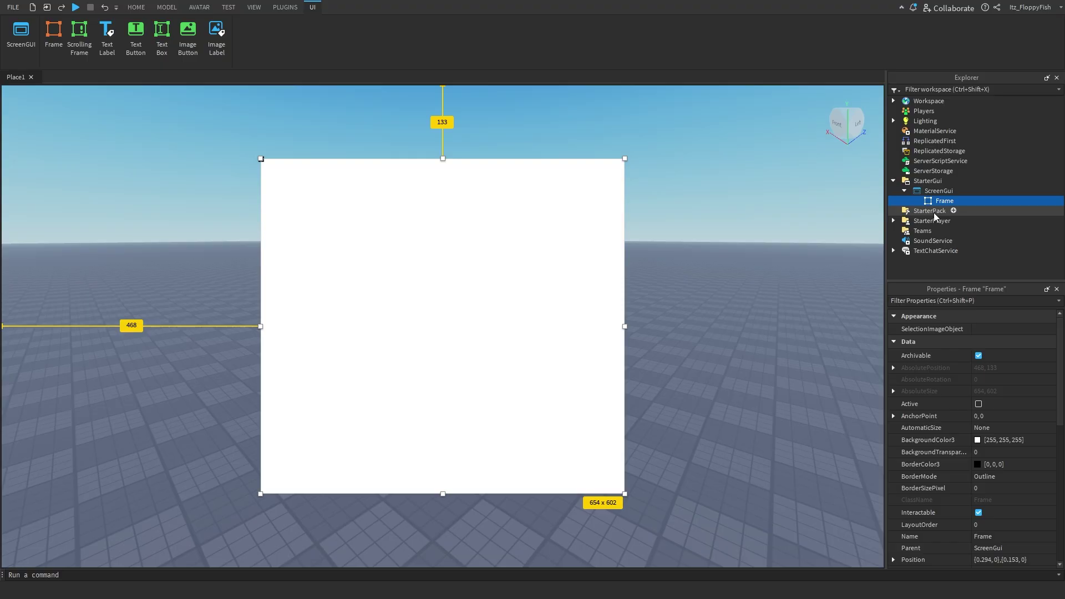
Step: Add a UICorner to the Frame by searching 'ui'
{"action": "left_click", "coordinate": [961, 202]}
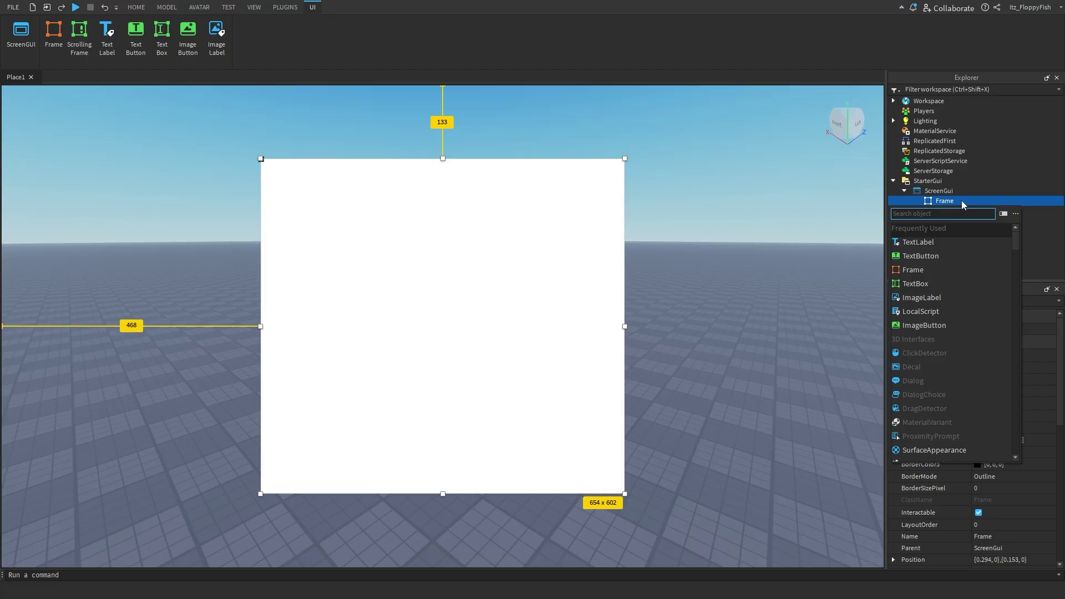
{"action": "type", "text": "ui"}
{"action": "key", "text": "Down"}
{"action": "key", "text": "Return"}
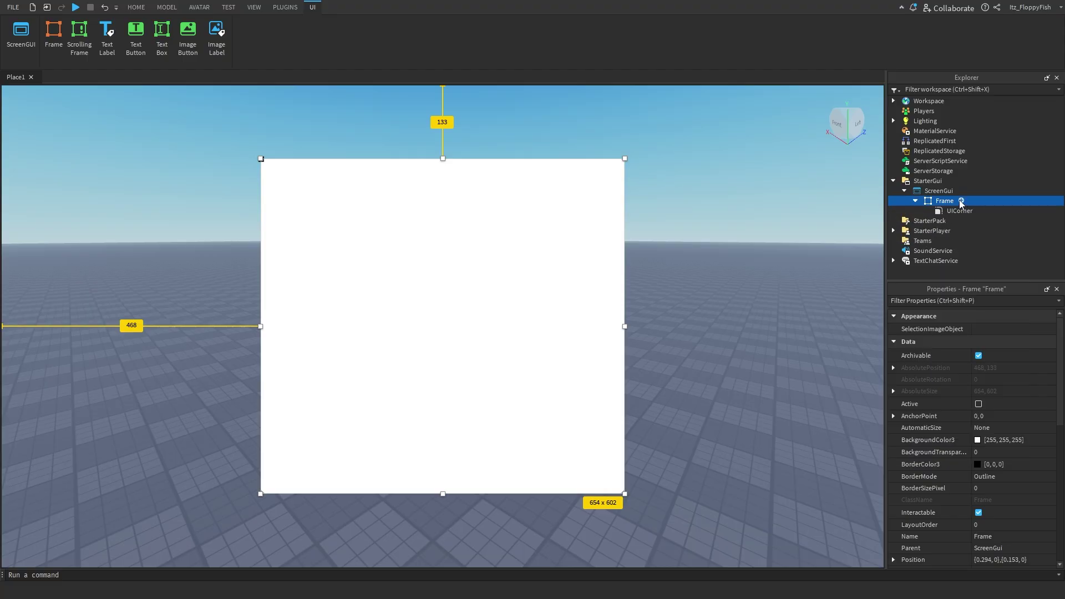
Step: Set the UICorner's CornerRadius to 0, 15
{"action": "left_click", "coordinate": [959, 211]}
{"action": "left_click", "coordinate": [995, 328]}
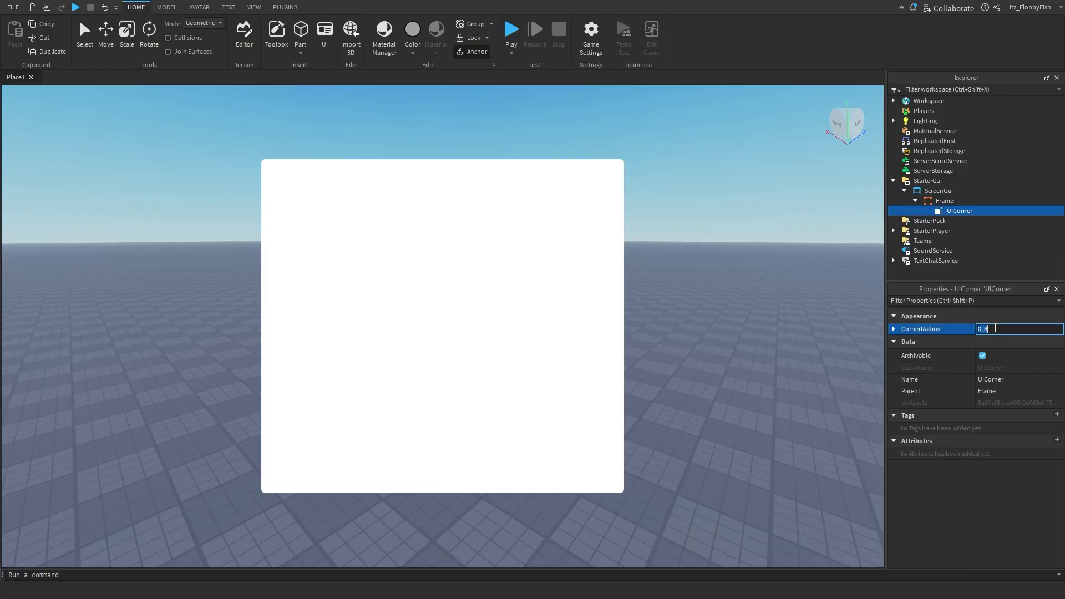
{"action": "type", "text": "0, 15"}
{"action": "key", "text": "Return"}
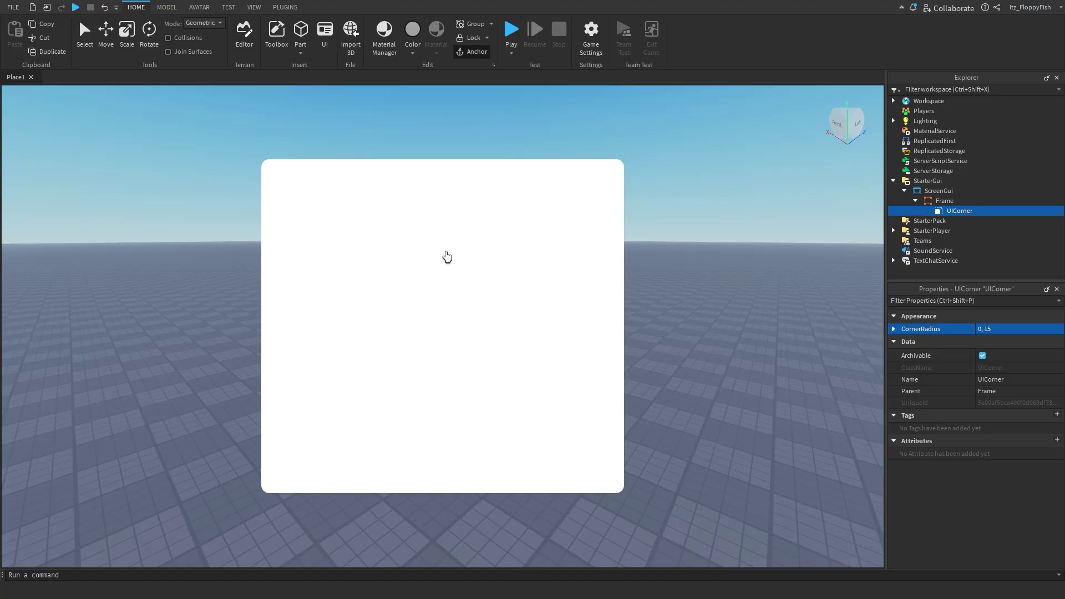
Step: Add a UIStroke to the Frame with Thickness 4 for a black outline
{"action": "left_click", "coordinate": [967, 201]}
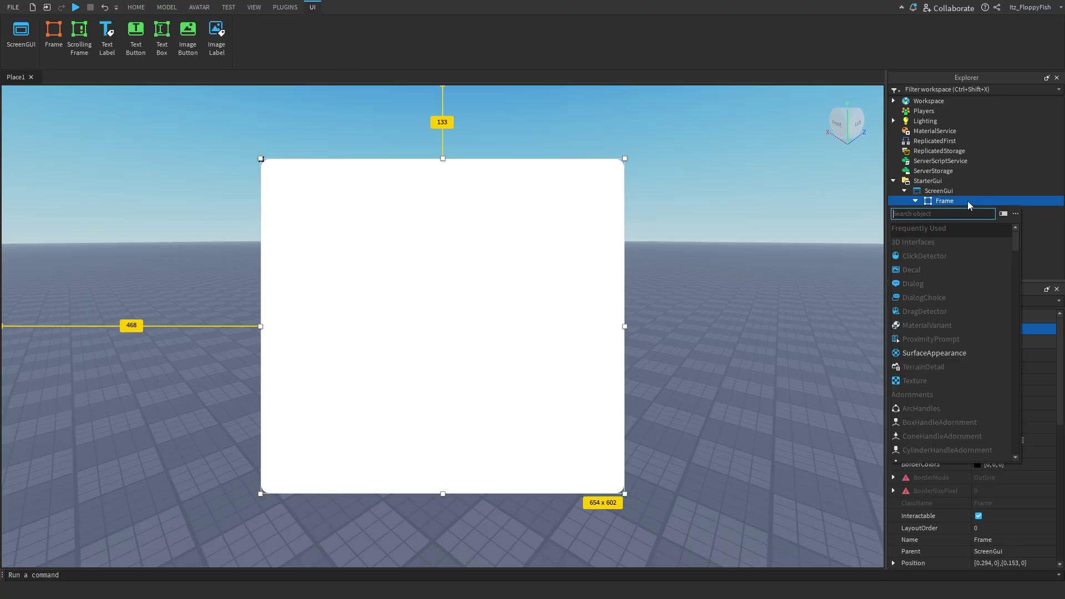
{"action": "left_click", "coordinate": [968, 201]}
{"action": "type", "text": "ui"}
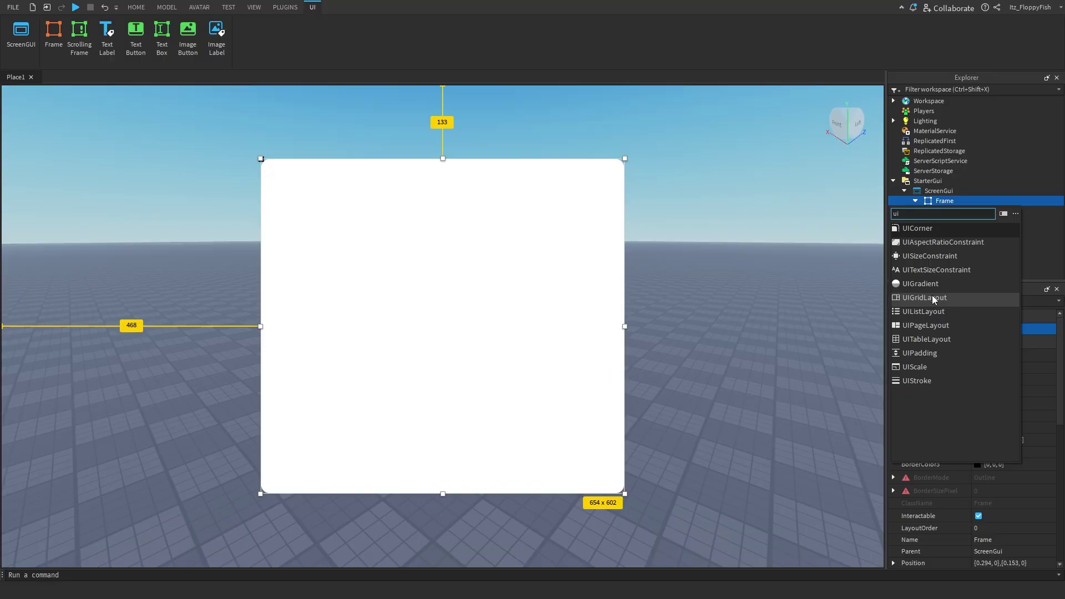
{"action": "left_click", "coordinate": [917, 381]}
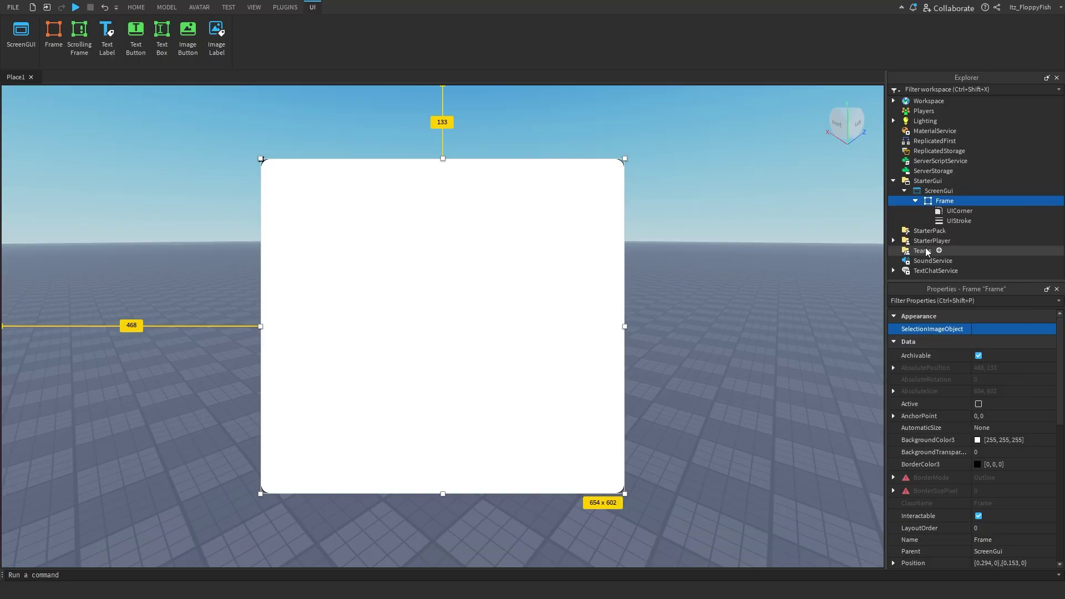
{"action": "left_click", "coordinate": [956, 221]}
{"action": "left_click", "coordinate": [1007, 366]}
{"action": "type", "text": "4"}
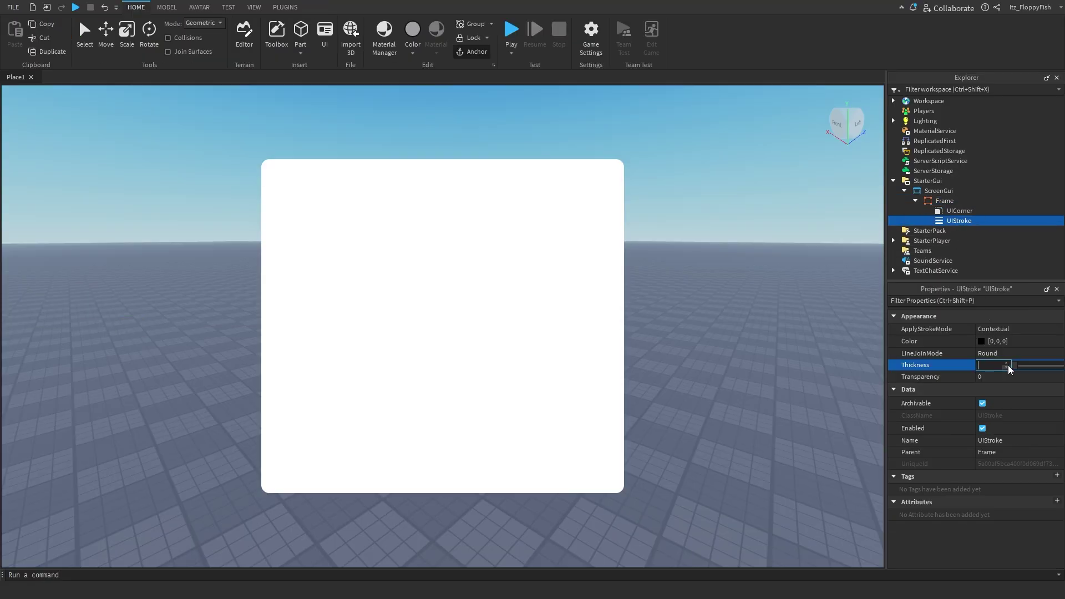
{"action": "key", "text": "Return"}
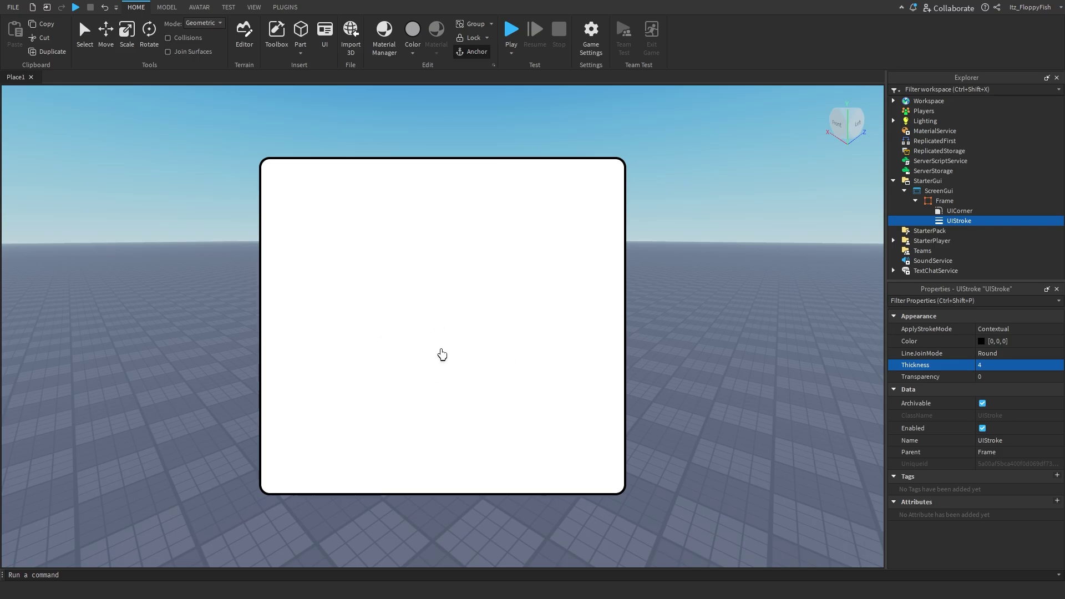
{"action": "left_click", "coordinate": [943, 202]}
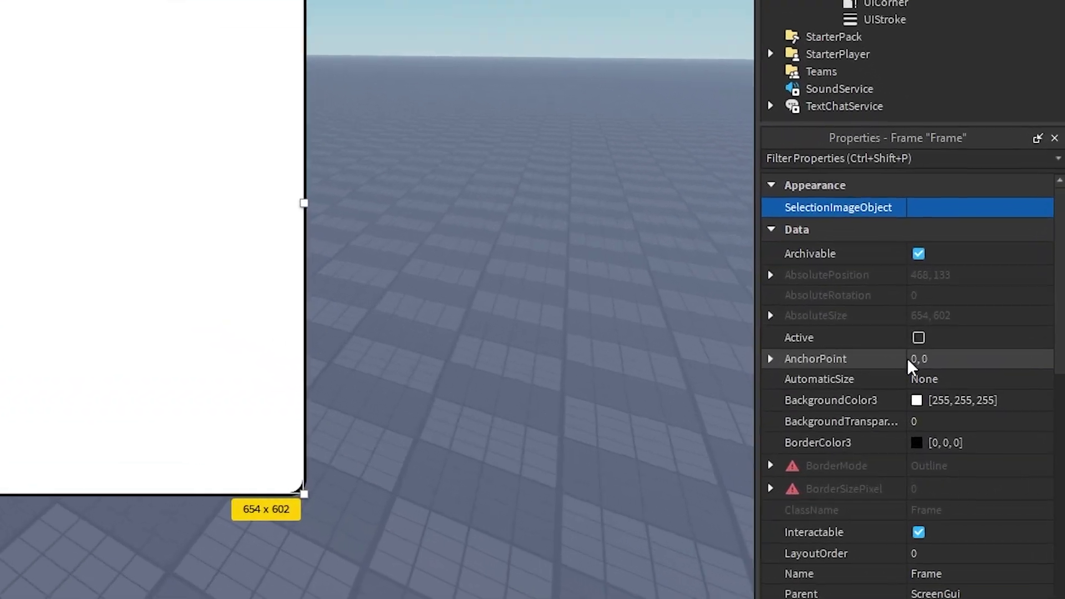
Step: Set the Frame's AnchorPoint to 0.5, 0.5 and drag it to the screen centre
{"action": "left_click", "coordinate": [908, 359]}
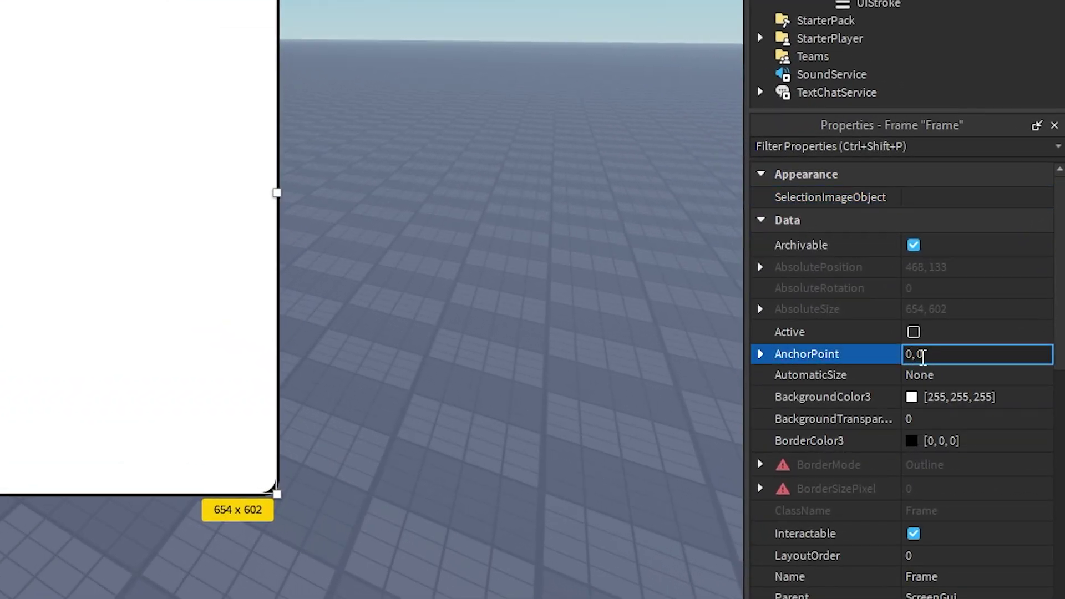
{"action": "type", "text": ".5, 0.5"}
{"action": "key", "text": "Return"}
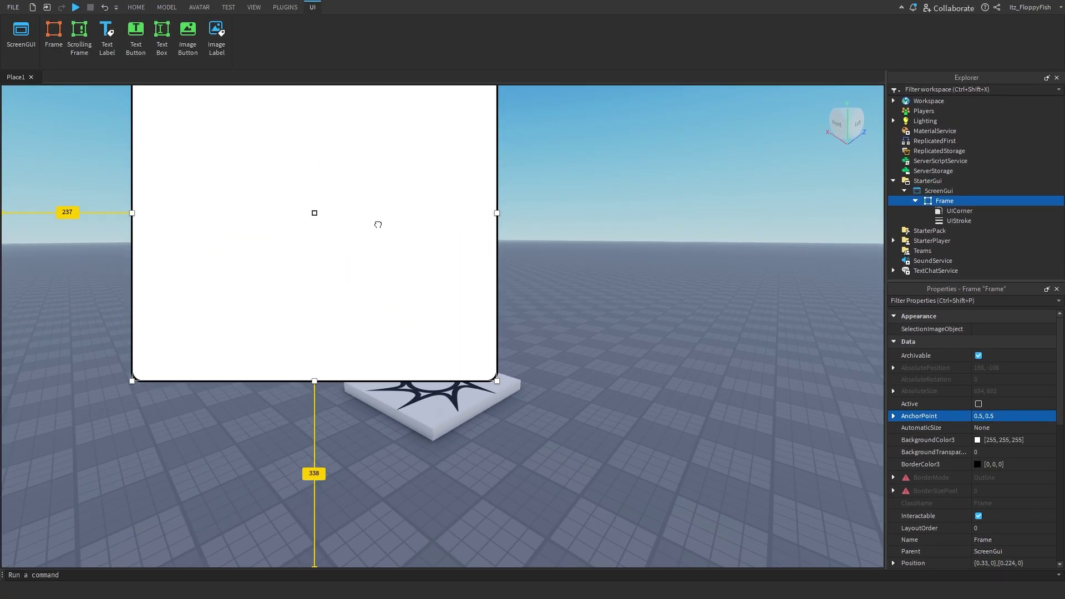
{"action": "left_click_drag", "start_coordinate": [377, 224], "coordinate": [500, 339]}
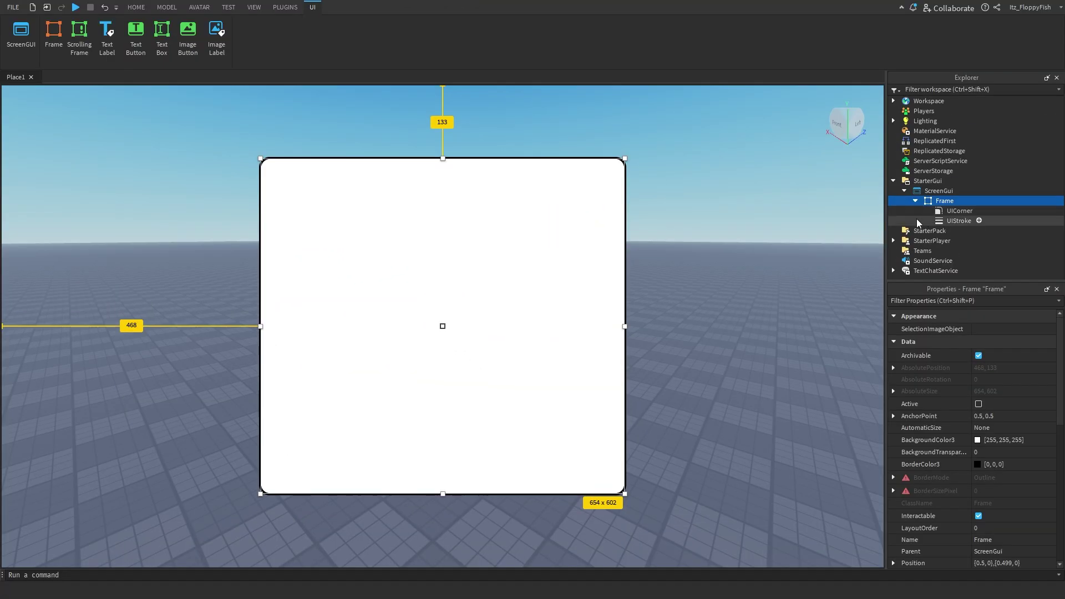
Step: Convert the Frame's Position and Size to scale with AutoScale Lite's Unit Conversion
{"action": "left_click", "coordinate": [284, 9]}
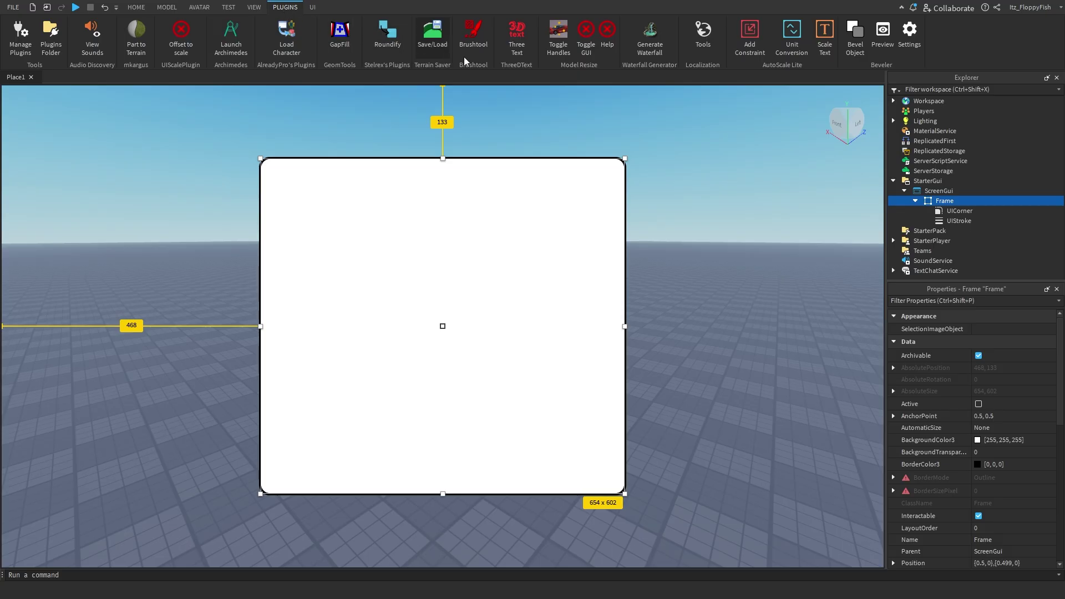
{"action": "left_click", "coordinate": [795, 41]}
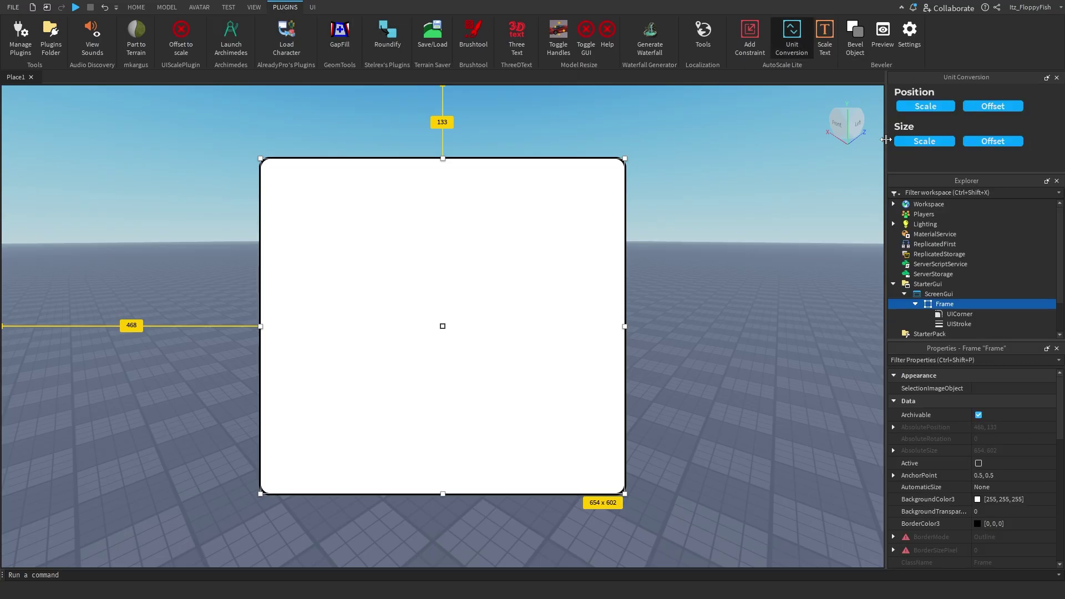
{"action": "left_click_drag", "start_coordinate": [980, 82], "coordinate": [978, 128]}
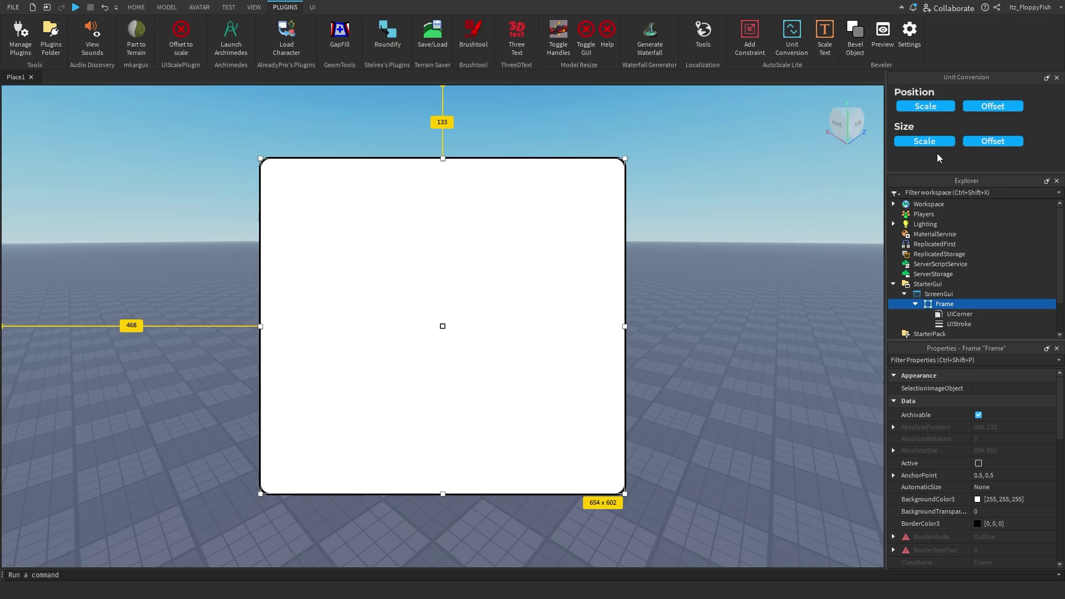
{"action": "mouse_move", "coordinate": [956, 308]}
{"action": "left_click", "coordinate": [927, 107]}
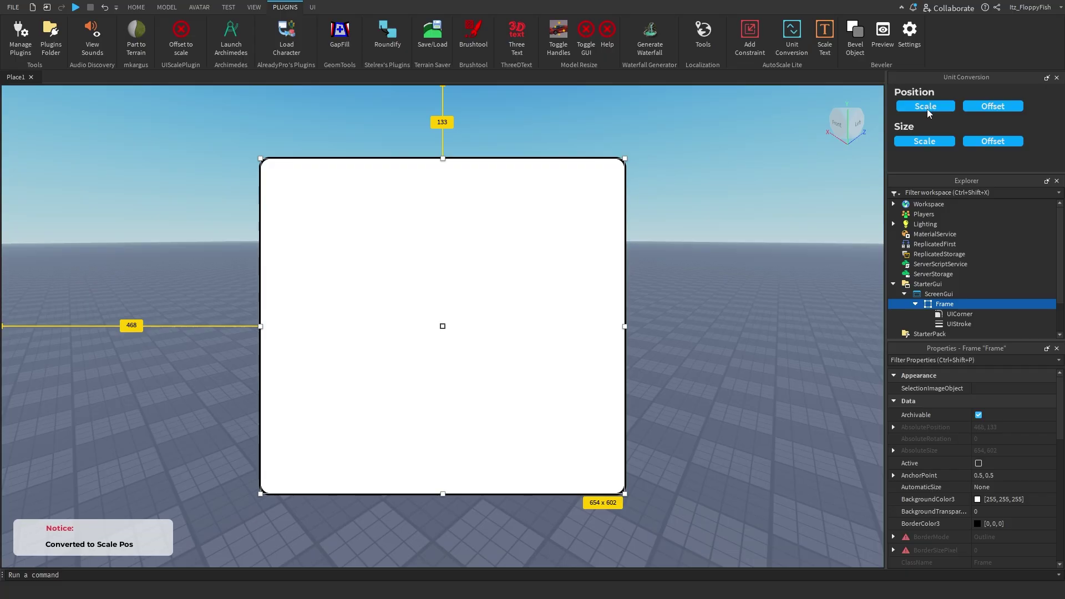
{"action": "left_click", "coordinate": [923, 141]}
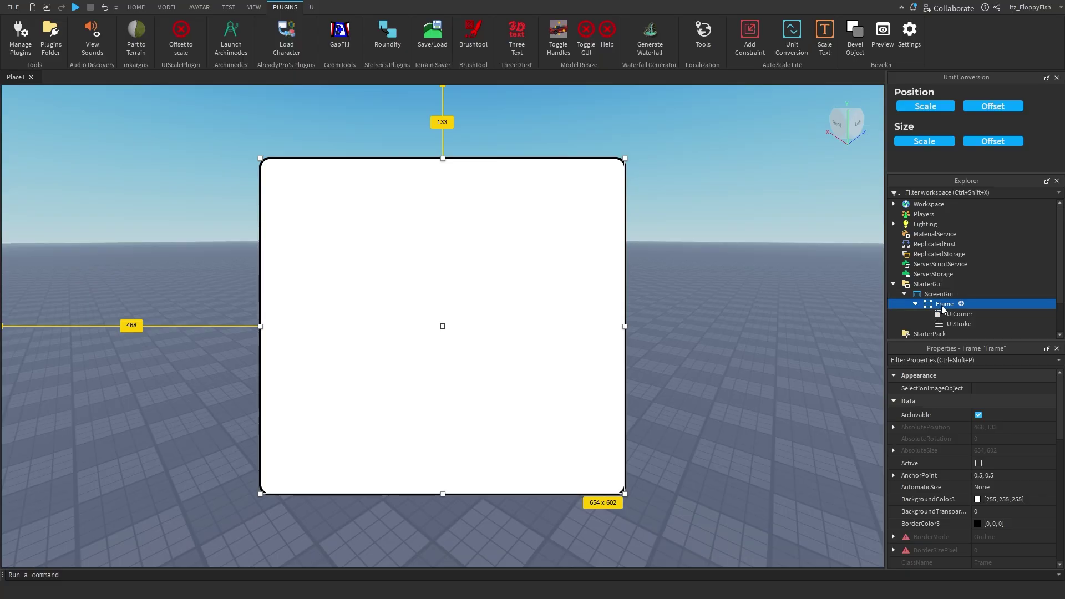
Step: Add a UIAspectRatioConstraint to the Frame and widen the side panels
{"action": "left_click", "coordinate": [750, 33]}
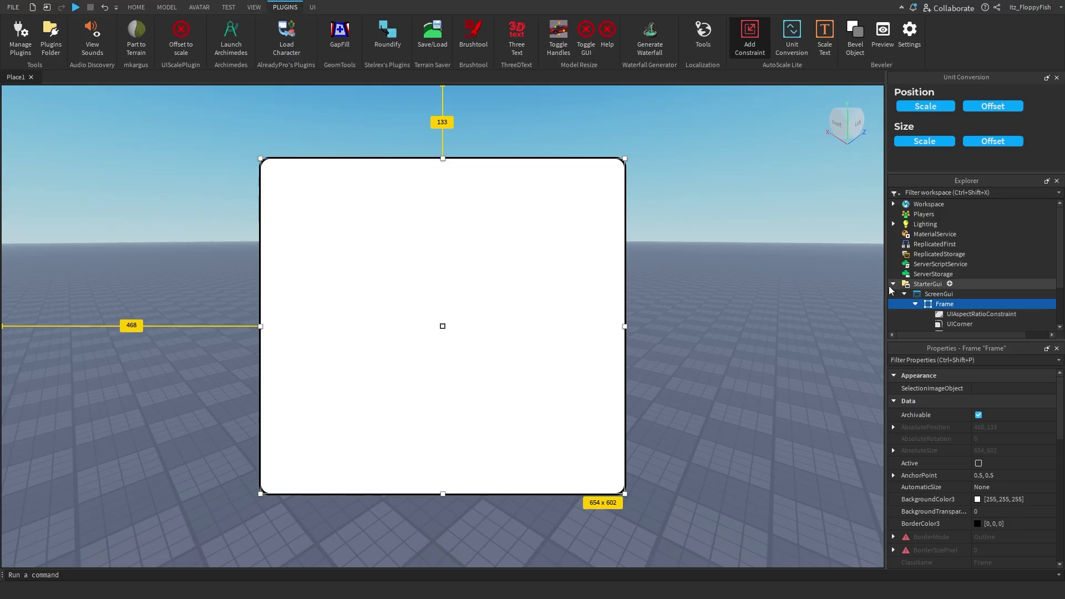
{"action": "left_click_drag", "start_coordinate": [886, 285], "coordinate": [764, 283]}
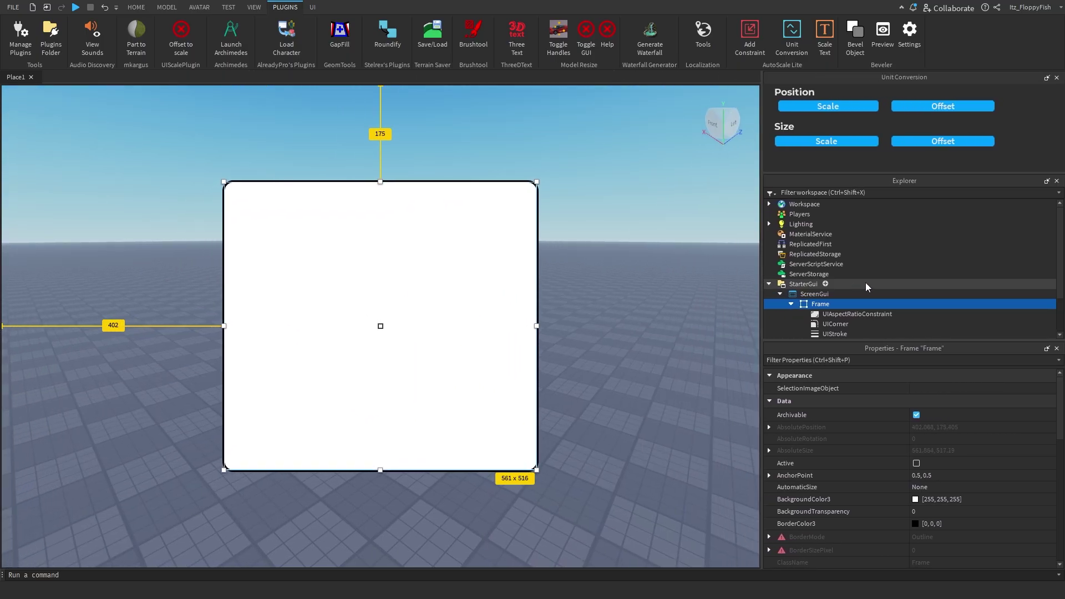
{"action": "scroll", "coordinate": [842, 282], "scroll_direction": "down", "scroll_amount": 1}
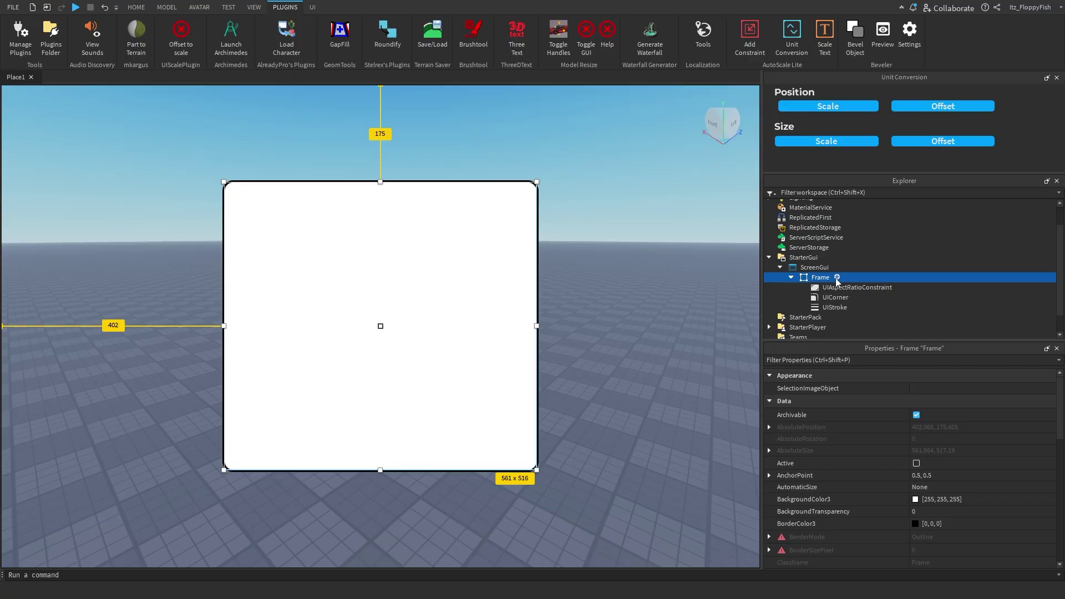
Step: Insert a ScrollingFrame into the Frame and resize it to about 536 x 490
{"action": "left_click", "coordinate": [837, 277]}
{"action": "type", "text": "scr"}
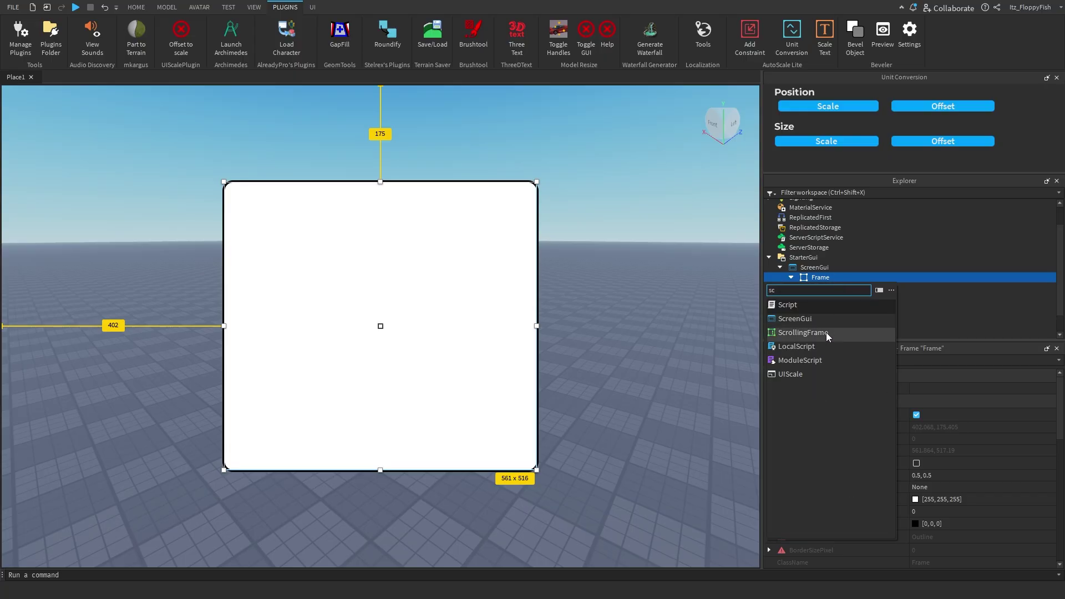
{"action": "left_click", "coordinate": [837, 335]}
{"action": "left_click_drag", "start_coordinate": [265, 226], "coordinate": [529, 464]}
{"action": "left_click_drag", "start_coordinate": [530, 465], "coordinate": [530, 465]}
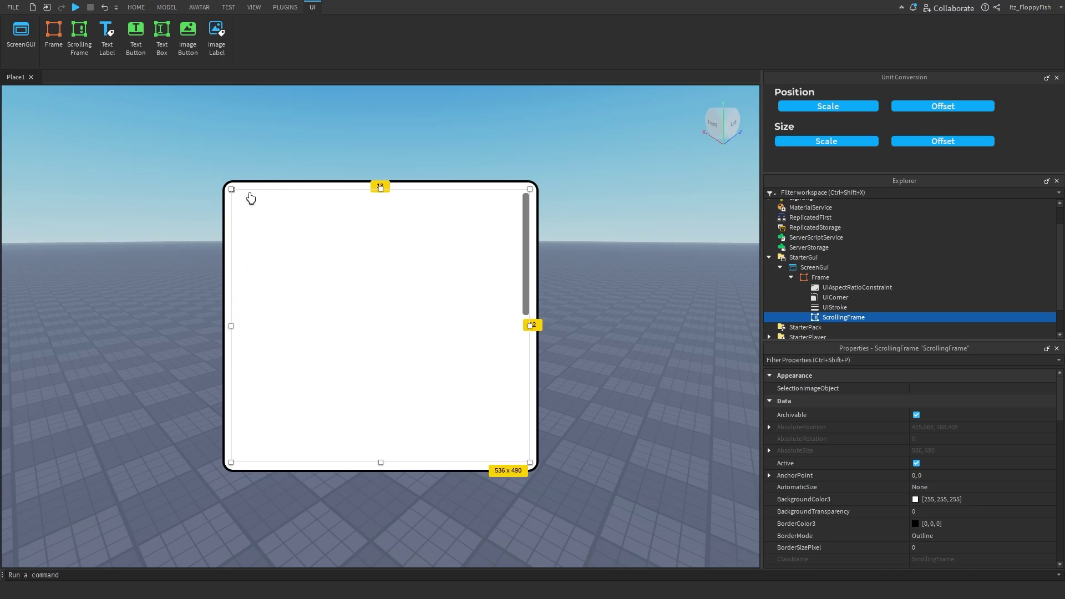
Step: Set the ScrollingFrame's BackgroundColor3 to light blue (85, 170, 255)
{"action": "left_click", "coordinate": [916, 499]}
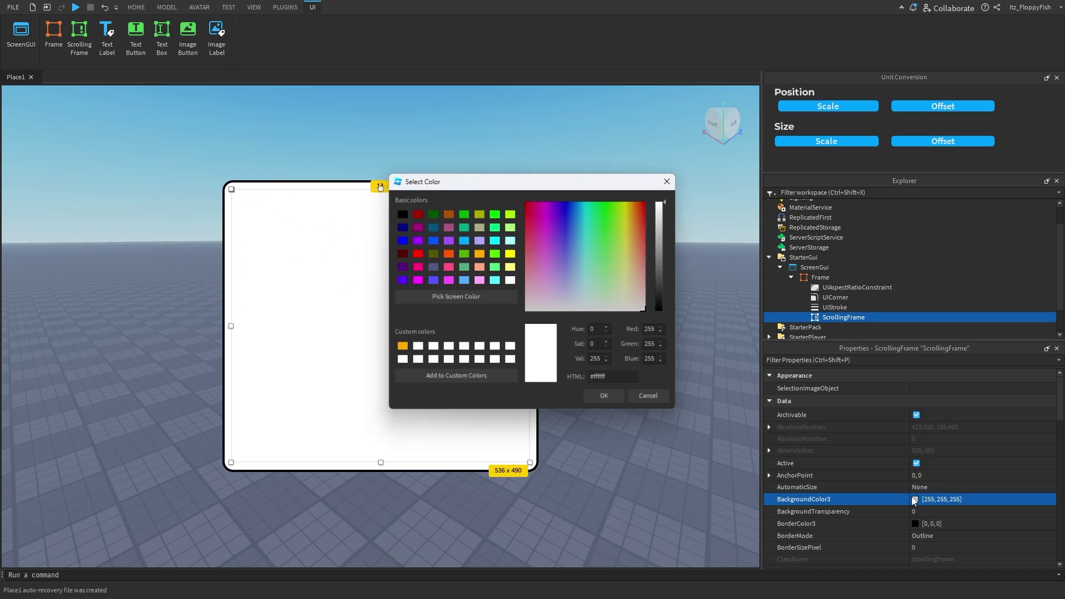
{"action": "left_click", "coordinate": [448, 253]}
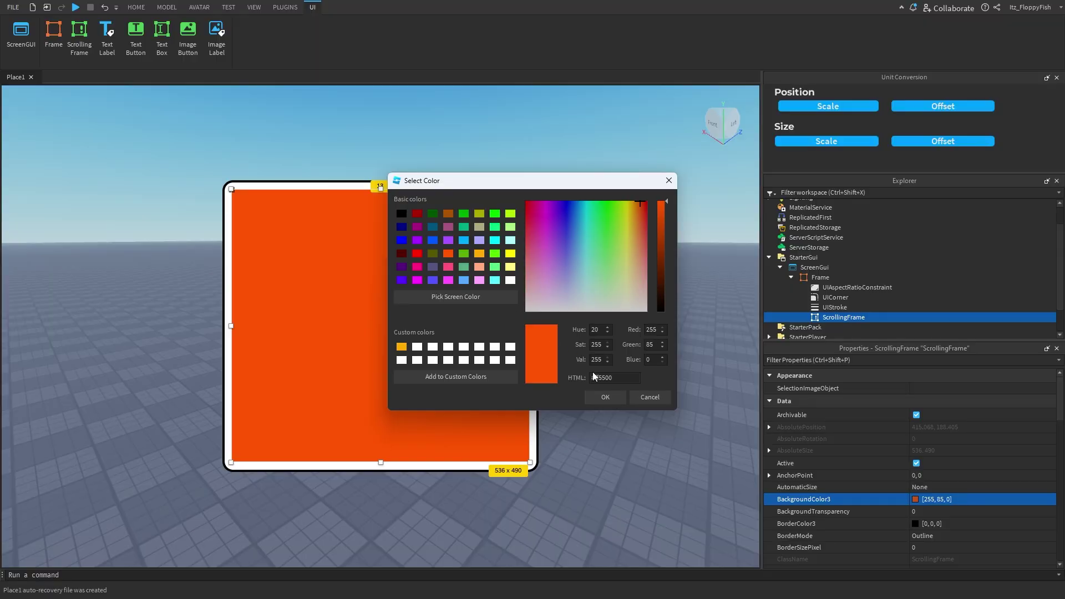
{"action": "left_click", "coordinate": [468, 226]}
{"action": "left_click", "coordinate": [495, 227]}
{"action": "left_click", "coordinate": [506, 227]}
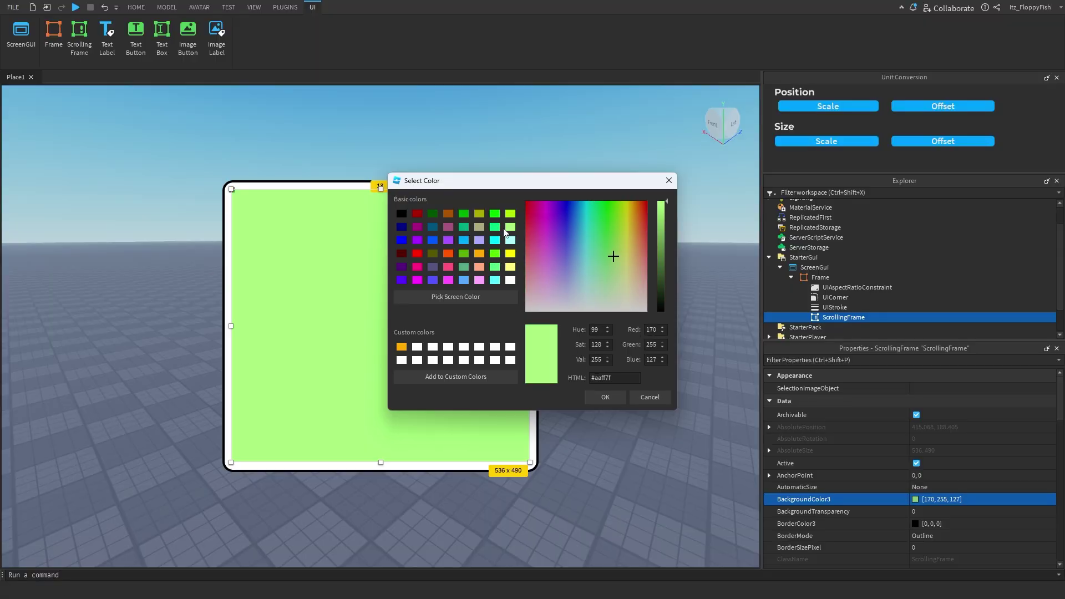
{"action": "left_click", "coordinate": [464, 280]}
{"action": "left_click", "coordinate": [587, 393]}
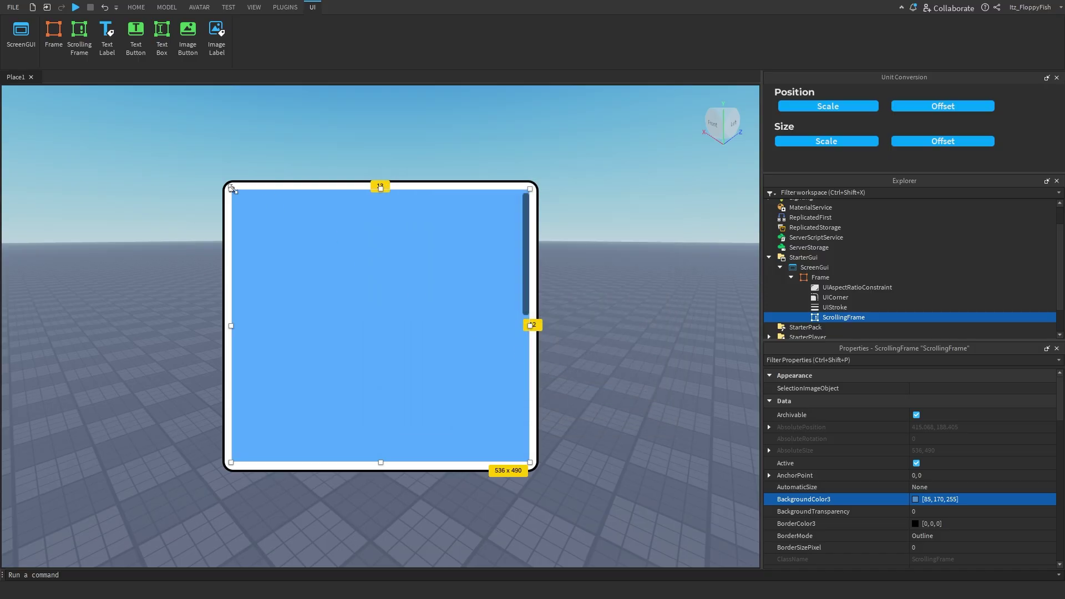
Step: Refit the ScrollingFrame to 539 x 488 evenly inside the white panel
{"action": "mouse_move", "coordinate": [232, 188]}
{"action": "left_mouse_down"}
{"action": "mouse_move", "coordinate": [238, 215]}
{"action": "mouse_move", "coordinate": [229, 219]}
{"action": "mouse_move", "coordinate": [229, 190]}
{"action": "left_mouse_up"}
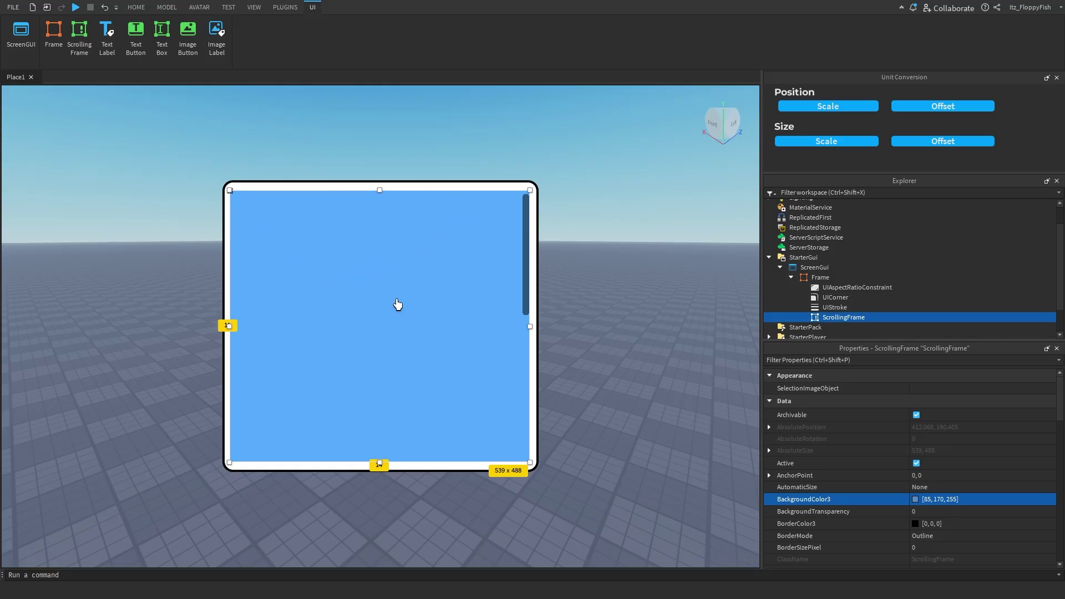
{"action": "scroll", "coordinate": [409, 293], "scroll_direction": "down", "scroll_amount": 2}
{"action": "scroll", "coordinate": [414, 308], "scroll_direction": "up", "scroll_amount": 2}
{"action": "scroll", "coordinate": [416, 257], "scroll_direction": "down", "scroll_amount": 4}
{"action": "scroll", "coordinate": [430, 309], "scroll_direction": "up", "scroll_amount": 4}
{"action": "scroll", "coordinate": [439, 323], "scroll_direction": "up", "scroll_amount": 1}
{"action": "scroll", "coordinate": [836, 389], "scroll_direction": "down", "scroll_amount": 3}
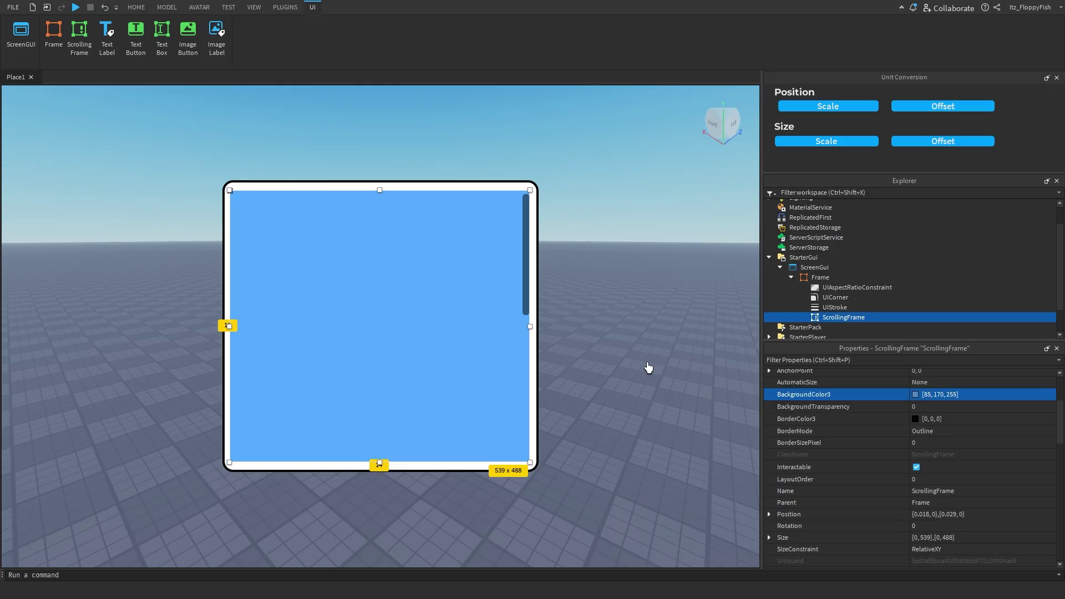
Step: Set the ScrollingFrame's ScrollBarThickness to 6
{"action": "scroll", "coordinate": [833, 425], "scroll_direction": "down", "scroll_amount": 2}
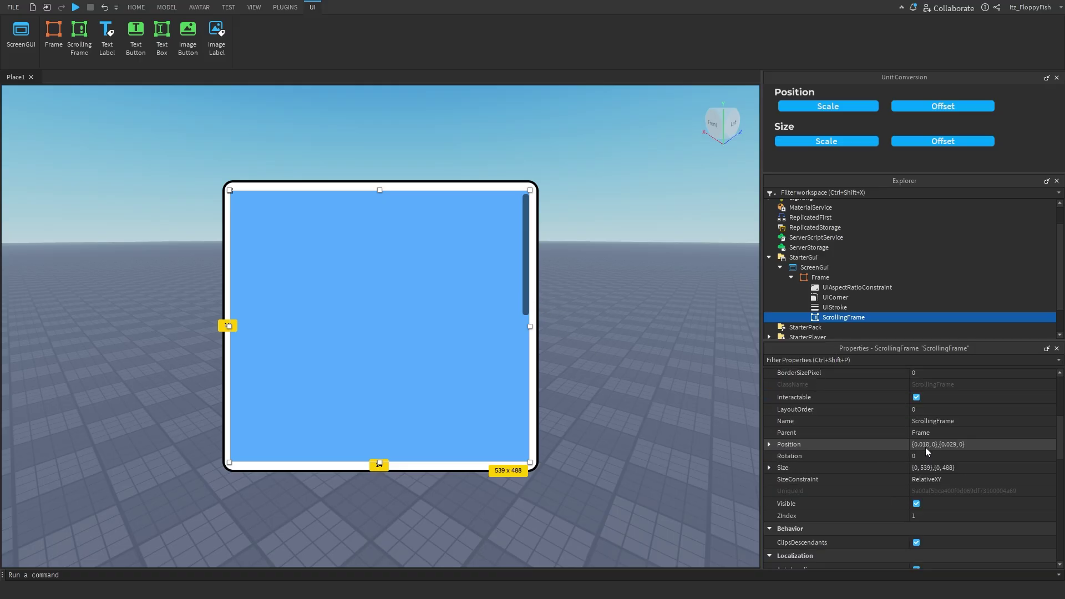
{"action": "scroll", "coordinate": [516, 313], "scroll_direction": "down", "scroll_amount": 4}
{"action": "scroll", "coordinate": [467, 391], "scroll_direction": "up", "scroll_amount": 3}
{"action": "scroll", "coordinate": [506, 393], "scroll_direction": "down", "scroll_amount": 3}
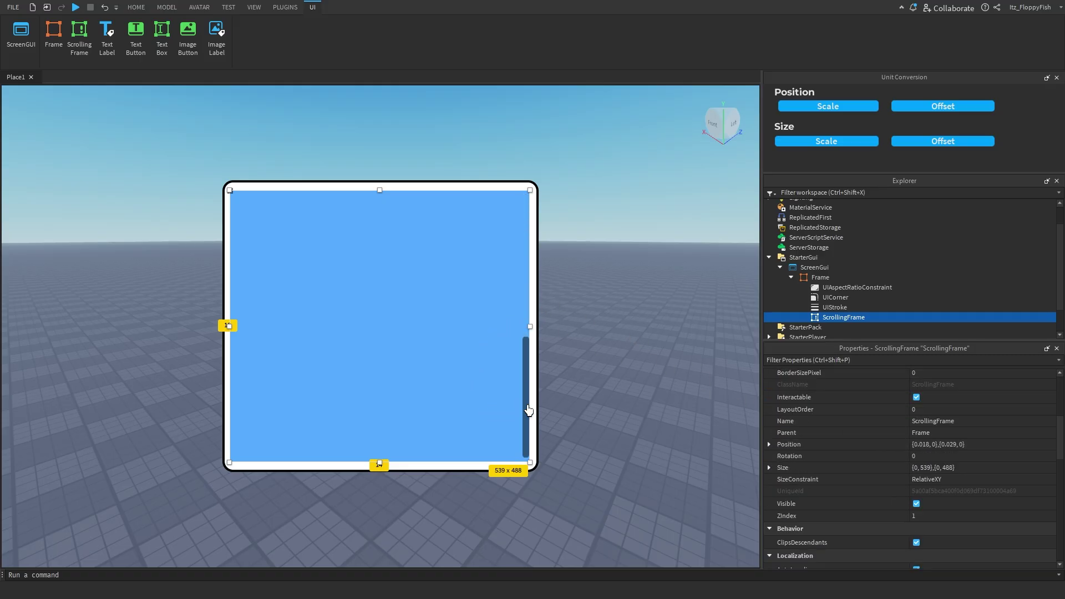
{"action": "scroll", "coordinate": [518, 391], "scroll_direction": "up", "scroll_amount": 3}
{"action": "scroll", "coordinate": [516, 382], "scroll_direction": "down", "scroll_amount": 3}
{"action": "scroll", "coordinate": [511, 380], "scroll_direction": "up", "scroll_amount": 3}
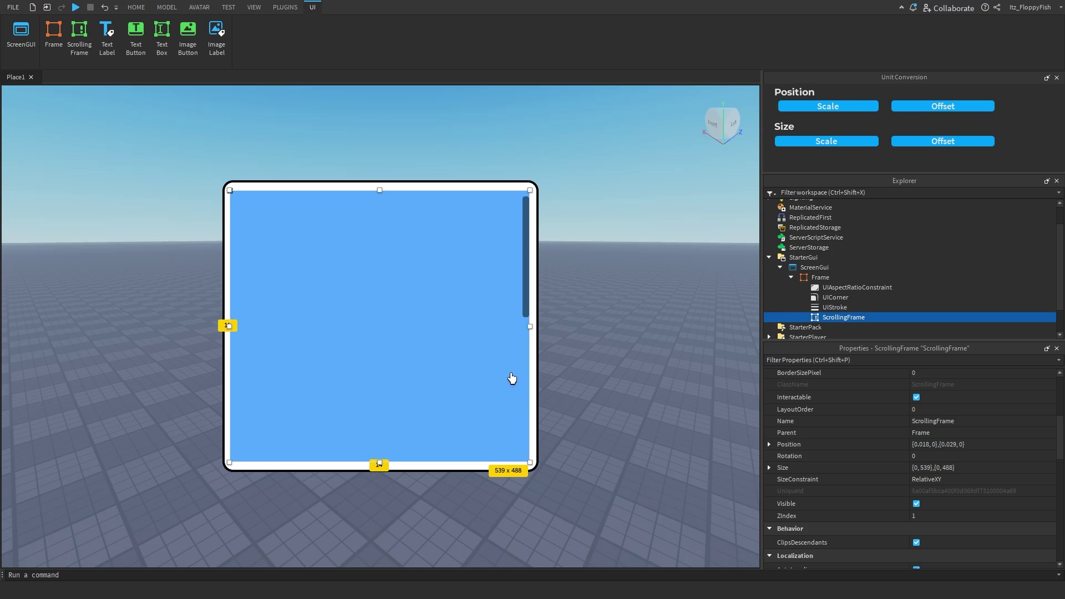
{"action": "scroll", "coordinate": [963, 438], "scroll_direction": "down", "scroll_amount": 3}
{"action": "scroll", "coordinate": [953, 441], "scroll_direction": "up", "scroll_amount": 5}
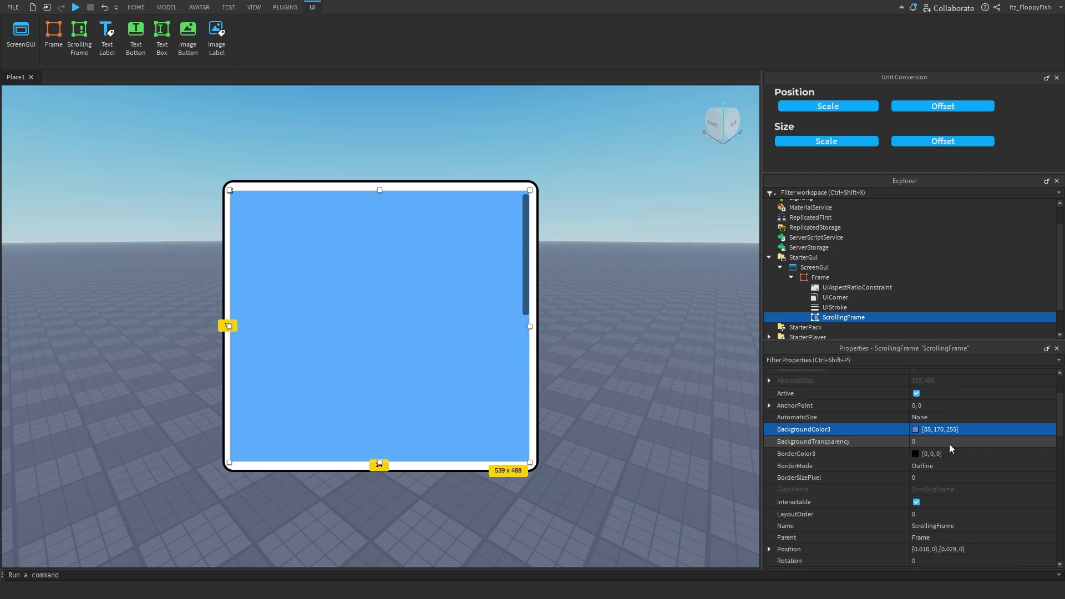
{"action": "scroll", "coordinate": [950, 444], "scroll_direction": "down", "scroll_amount": 6}
{"action": "scroll", "coordinate": [947, 451], "scroll_direction": "down", "scroll_amount": 4}
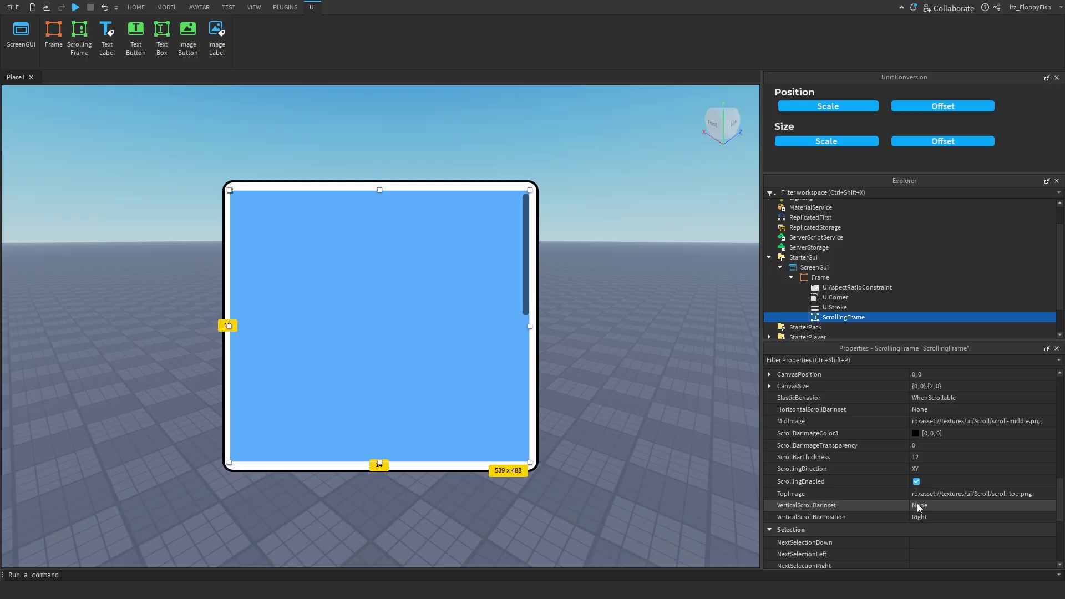
{"action": "left_click", "coordinate": [927, 459]}
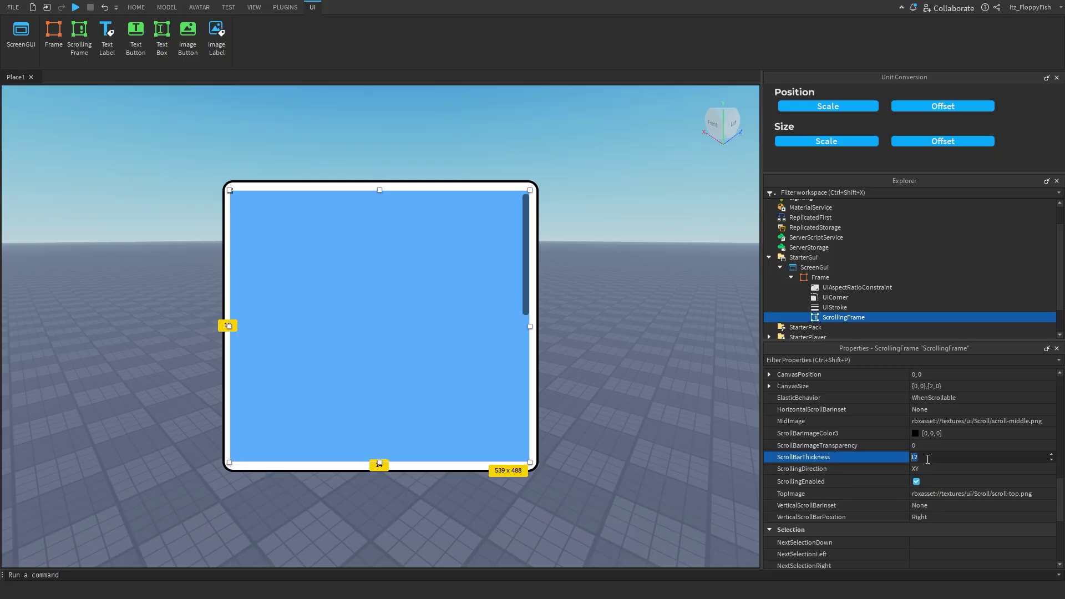
{"action": "type", "text": "6"}
{"action": "key", "text": "Return"}
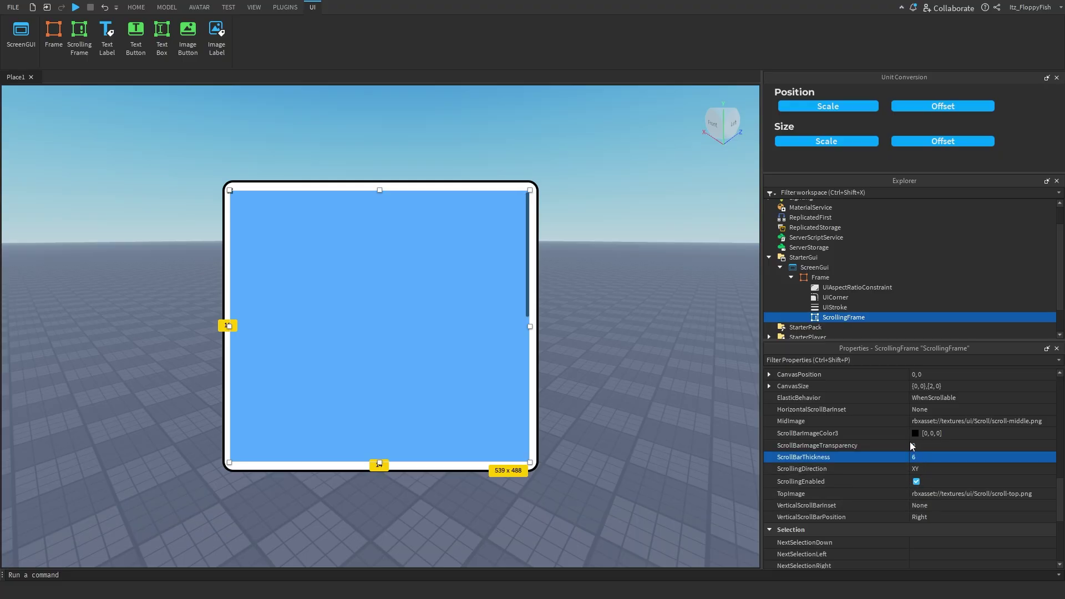
Step: Change the ScrollingFrame's CanvasSize to {0, 0},{3, 0}
{"action": "scroll", "coordinate": [864, 447], "scroll_direction": "up", "scroll_amount": 1}
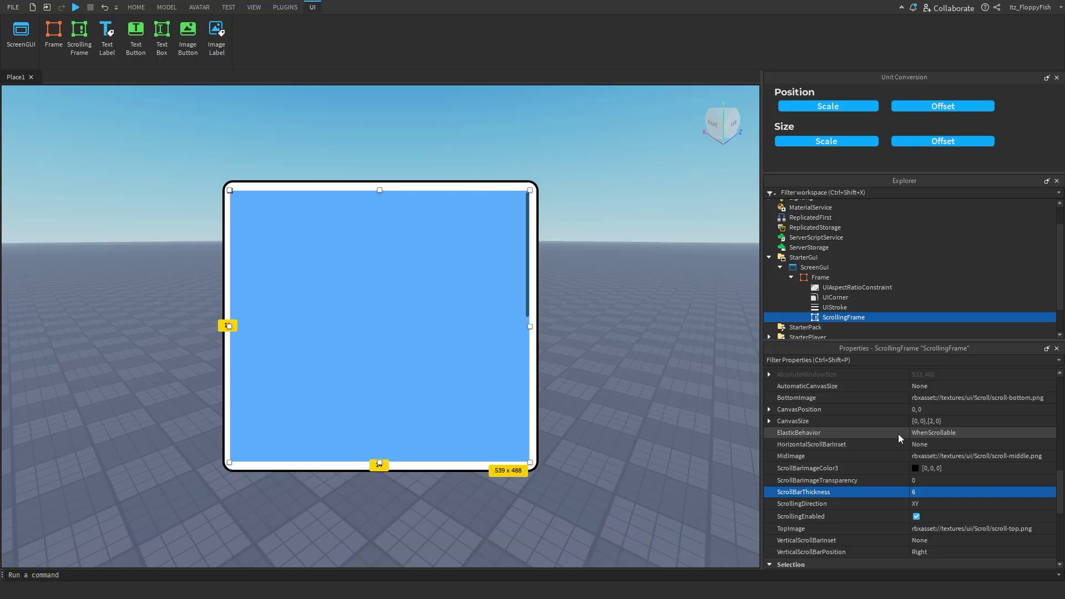
{"action": "left_click", "coordinate": [930, 423]}
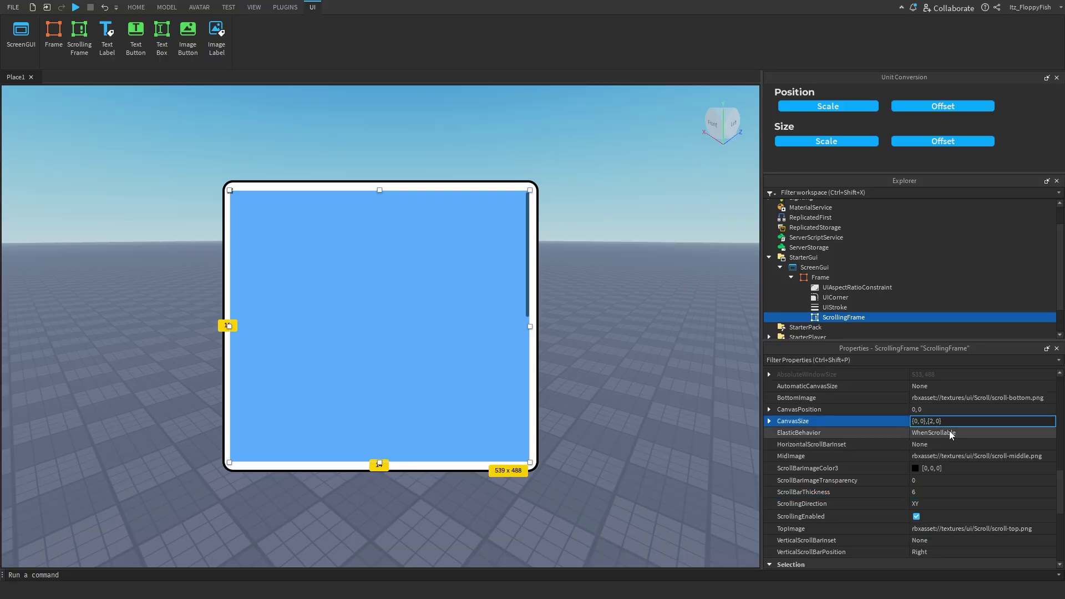
{"action": "type", "text": "3"}
{"action": "key", "text": "Return"}
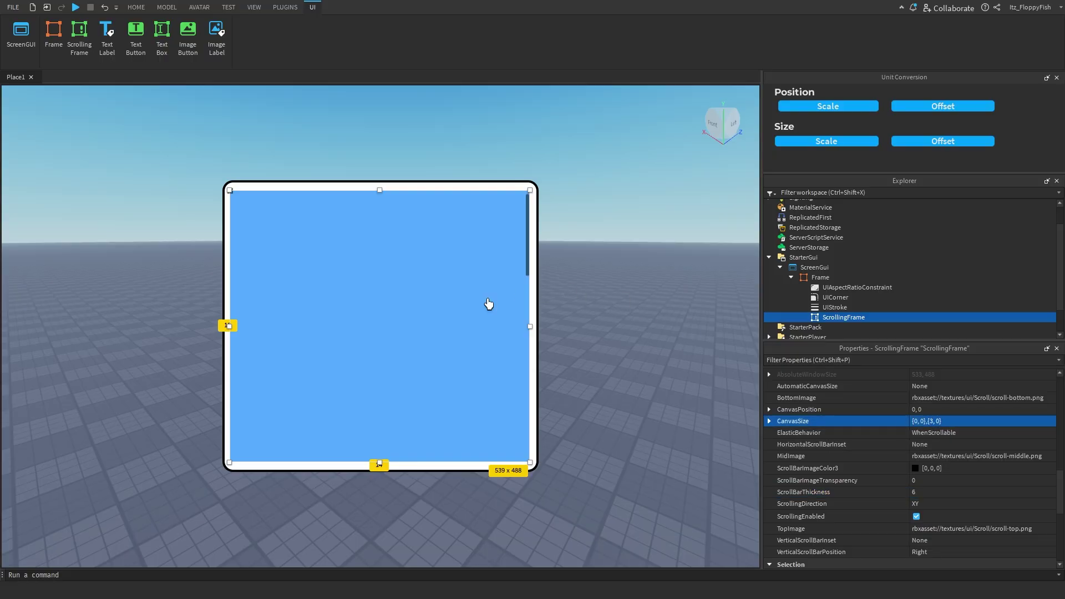
{"action": "scroll", "coordinate": [487, 306], "scroll_direction": "down", "scroll_amount": 5}
{"action": "scroll", "coordinate": [483, 332], "scroll_direction": "up", "scroll_amount": 5}
{"action": "scroll", "coordinate": [471, 305], "scroll_direction": "down", "scroll_amount": 3}
{"action": "scroll", "coordinate": [471, 300], "scroll_direction": "down", "scroll_amount": 2}
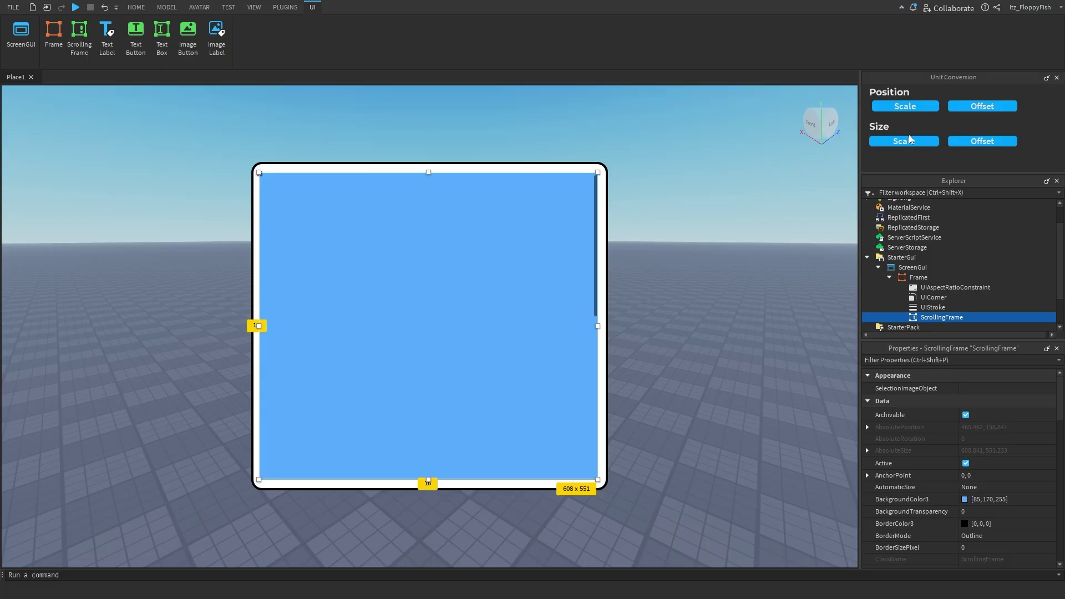
Step: Convert the ScrollingFrame's Position and Size to scale
{"action": "mouse_move", "coordinate": [925, 319]}
{"action": "left_click", "coordinate": [907, 108]}
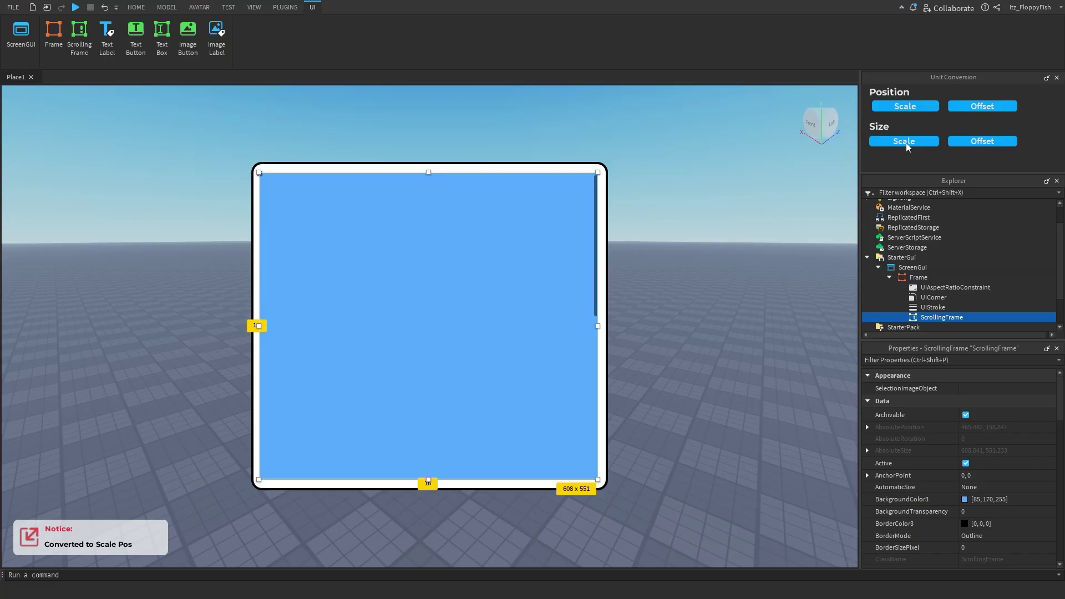
{"action": "left_click", "coordinate": [906, 142]}
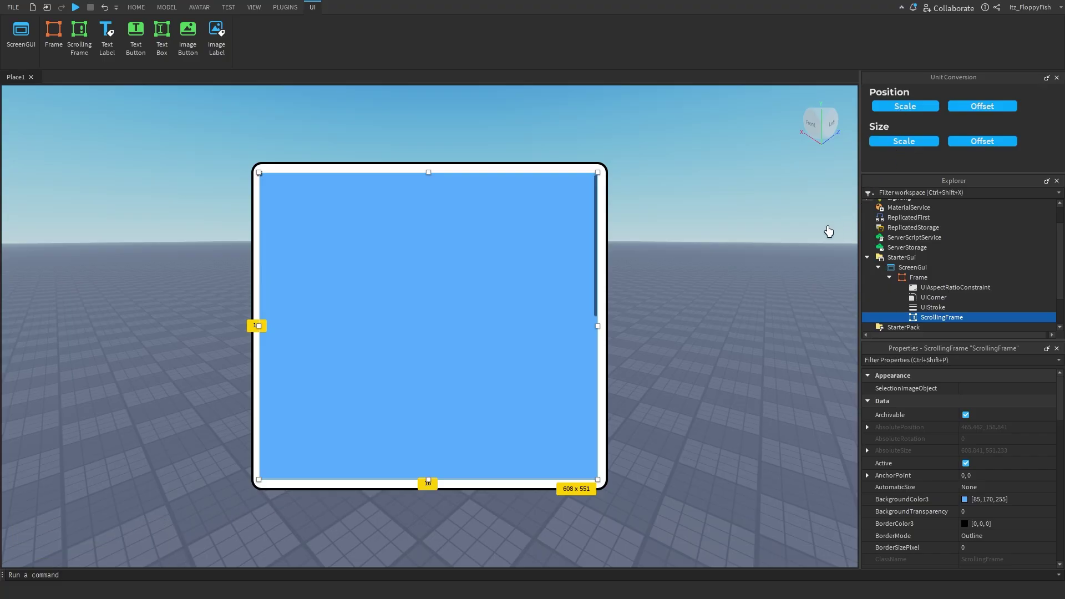
Step: Add an aspect-ratio constraint to the ScrollingFrame and widen the side panels
{"action": "left_click", "coordinate": [285, 7]}
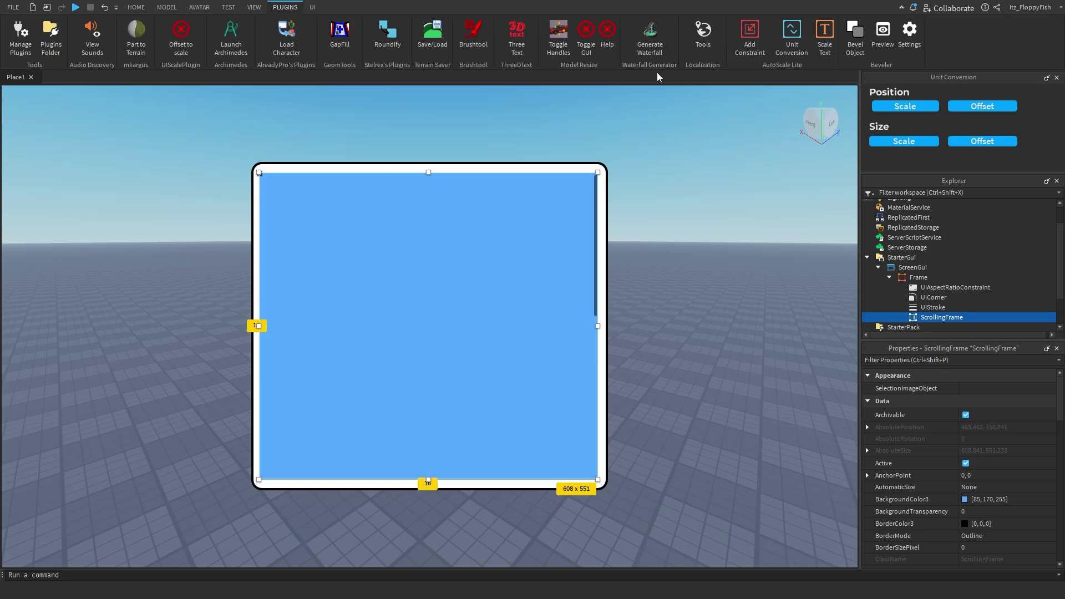
{"action": "left_click", "coordinate": [750, 49]}
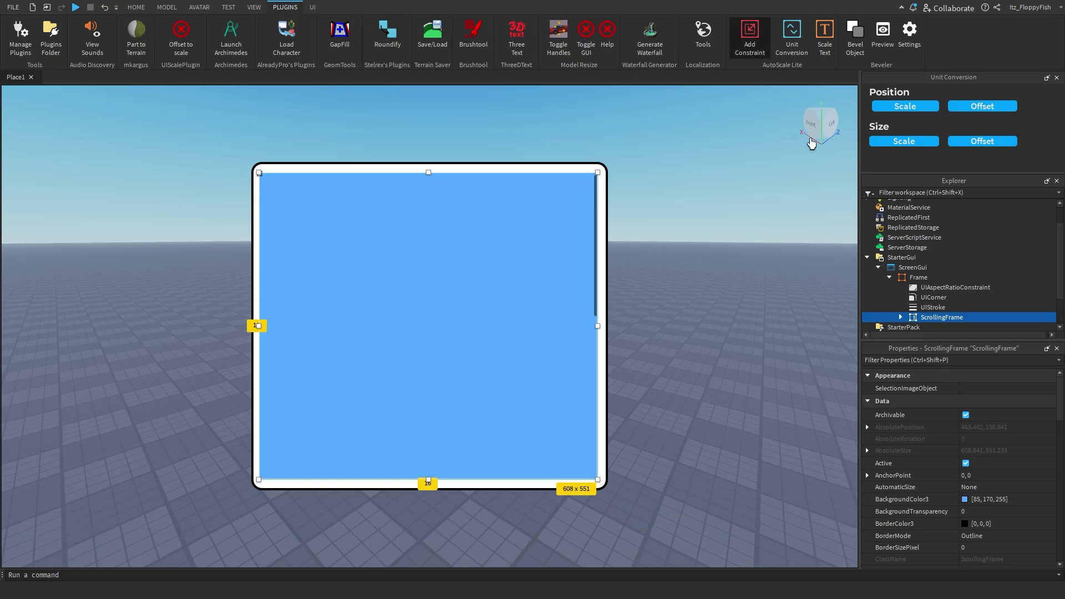
{"action": "left_click_drag", "start_coordinate": [860, 170], "coordinate": [828, 242]}
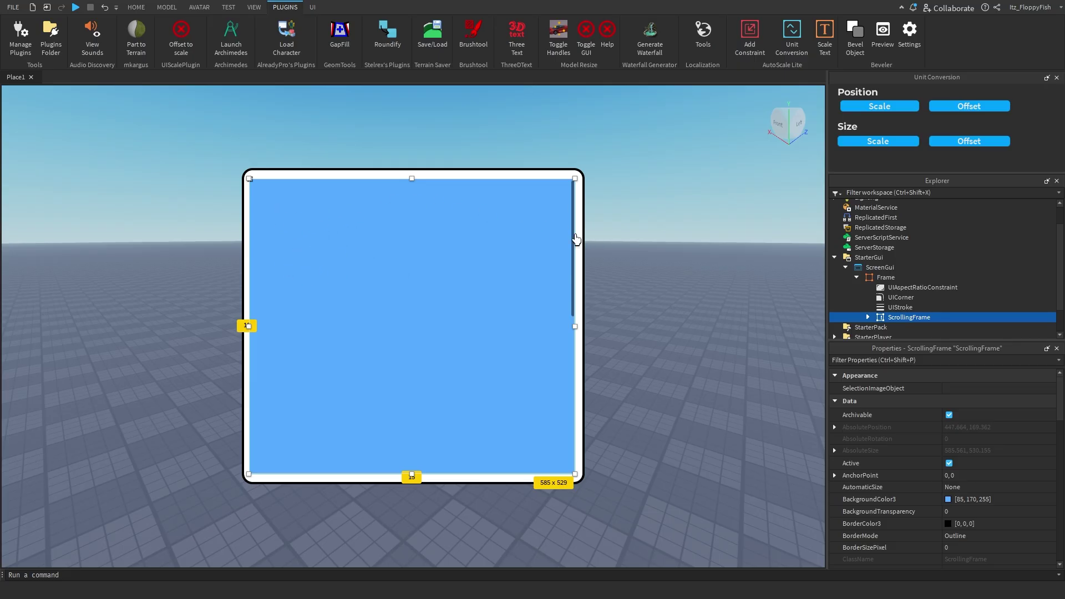
Step: Insert a Frame into the ScrollingFrame, sized 126 x 129 near its top-left corner
{"action": "left_click", "coordinate": [875, 278]}
{"action": "left_click", "coordinate": [894, 317]}
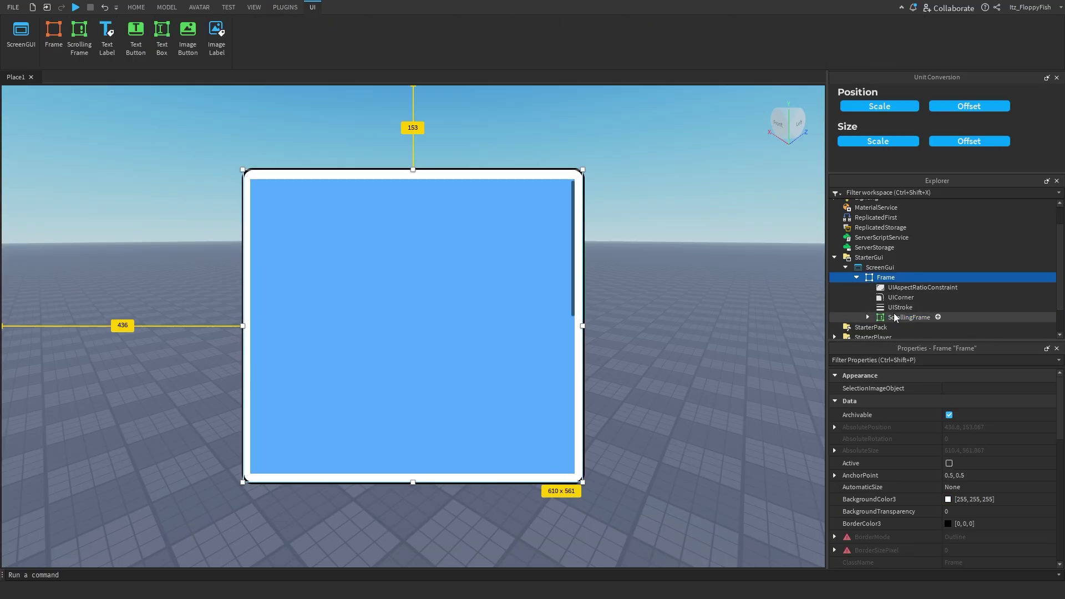
{"action": "scroll", "coordinate": [890, 305], "scroll_direction": "down", "scroll_amount": 1}
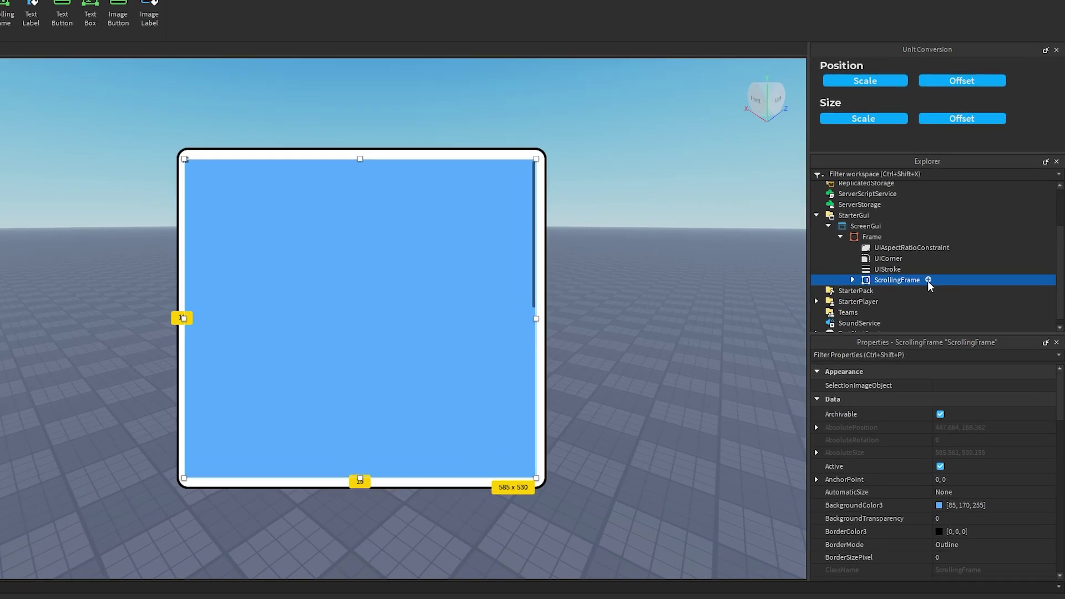
{"action": "left_click", "coordinate": [938, 291]}
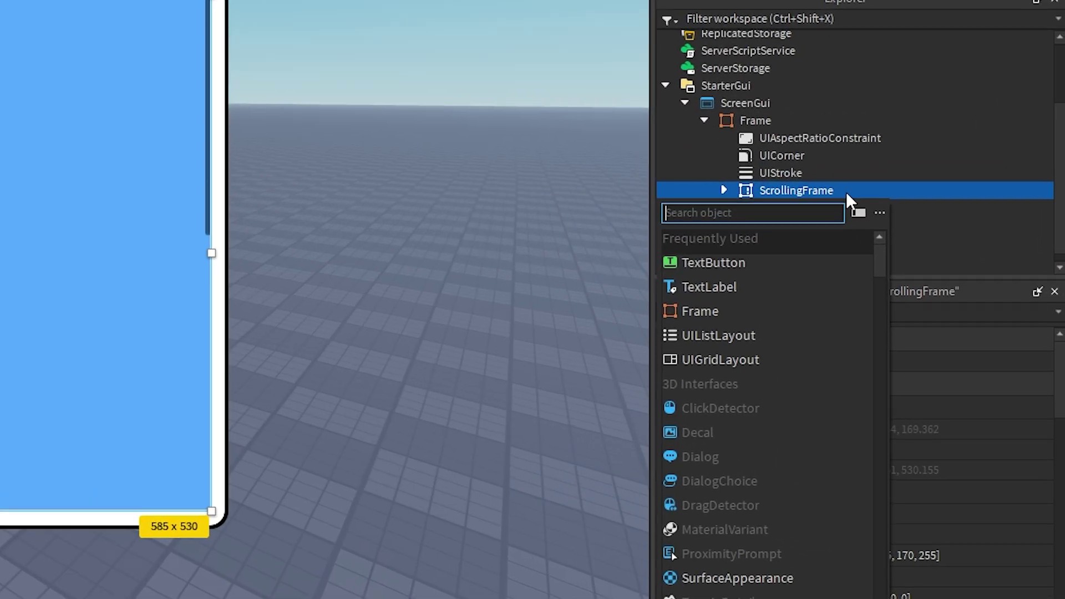
{"action": "left_click", "coordinate": [768, 308]}
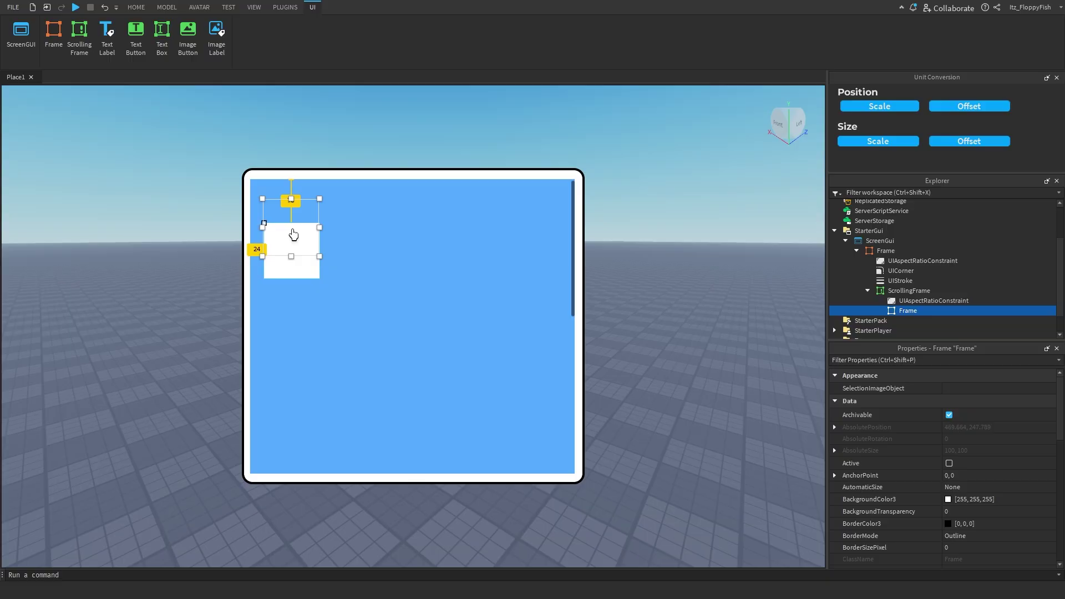
{"action": "left_click_drag", "start_coordinate": [293, 235], "coordinate": [331, 261]}
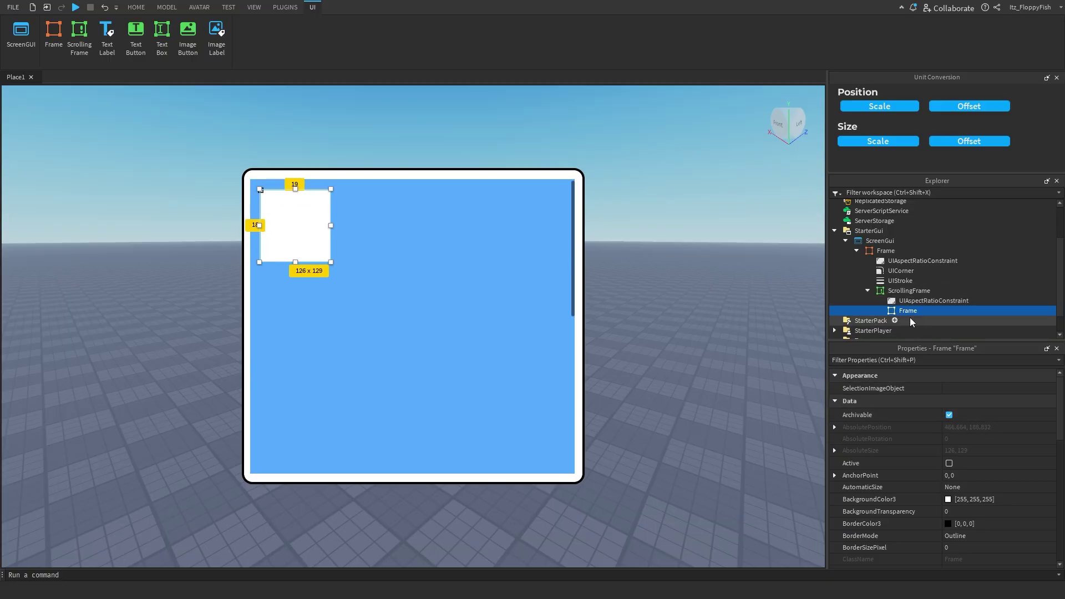
{"action": "scroll", "coordinate": [917, 434], "scroll_direction": "down", "scroll_amount": 5}
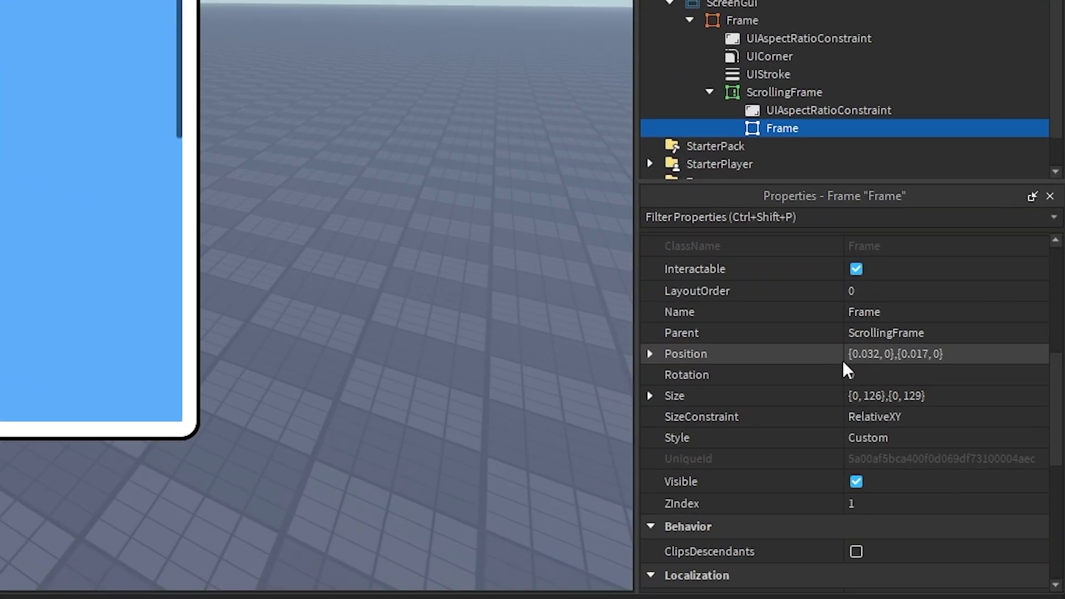
Step: Set the item Frame's Size X and Y offsets from 126 and 129 to 0
{"action": "left_click", "coordinate": [878, 396]}
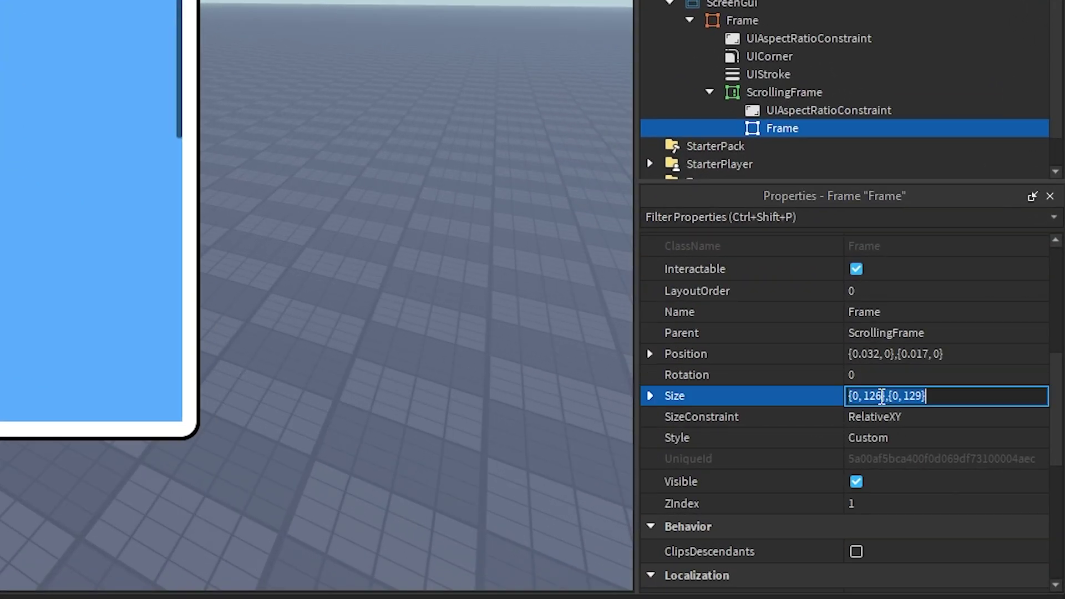
{"action": "left_click", "coordinate": [651, 396]}
{"action": "left_click", "coordinate": [669, 417]}
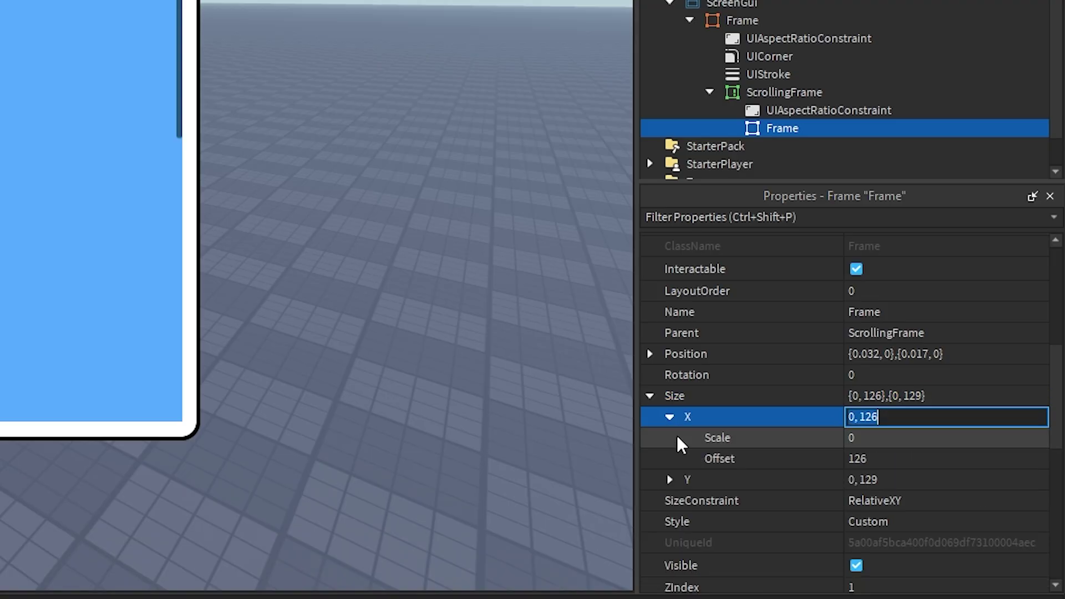
{"action": "left_click", "coordinate": [670, 481]}
{"action": "scroll", "coordinate": [702, 445], "scroll_direction": "down", "scroll_amount": 1}
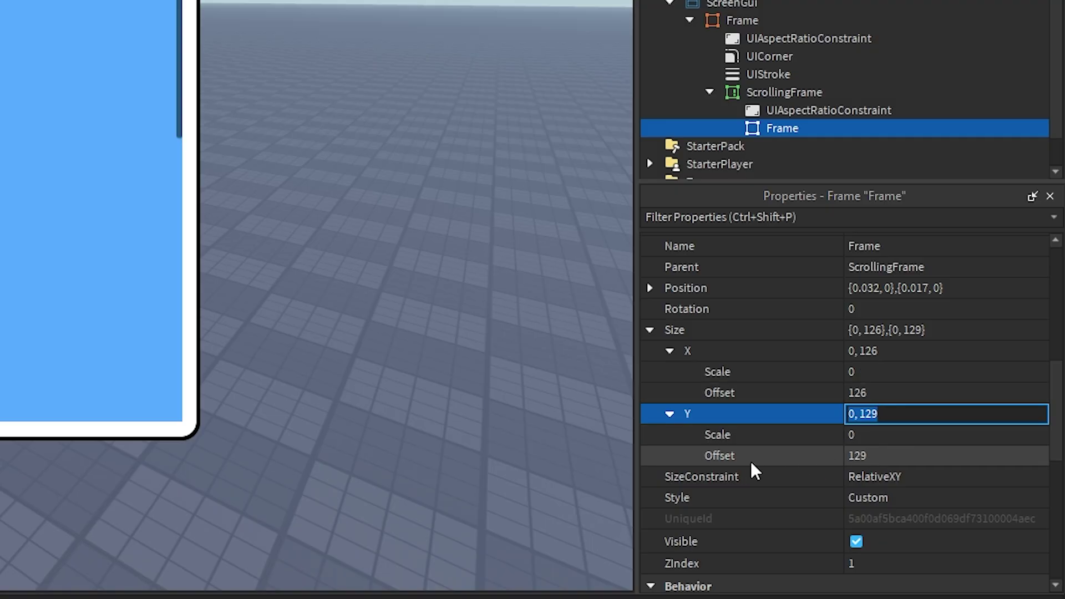
{"action": "left_click", "coordinate": [866, 459]}
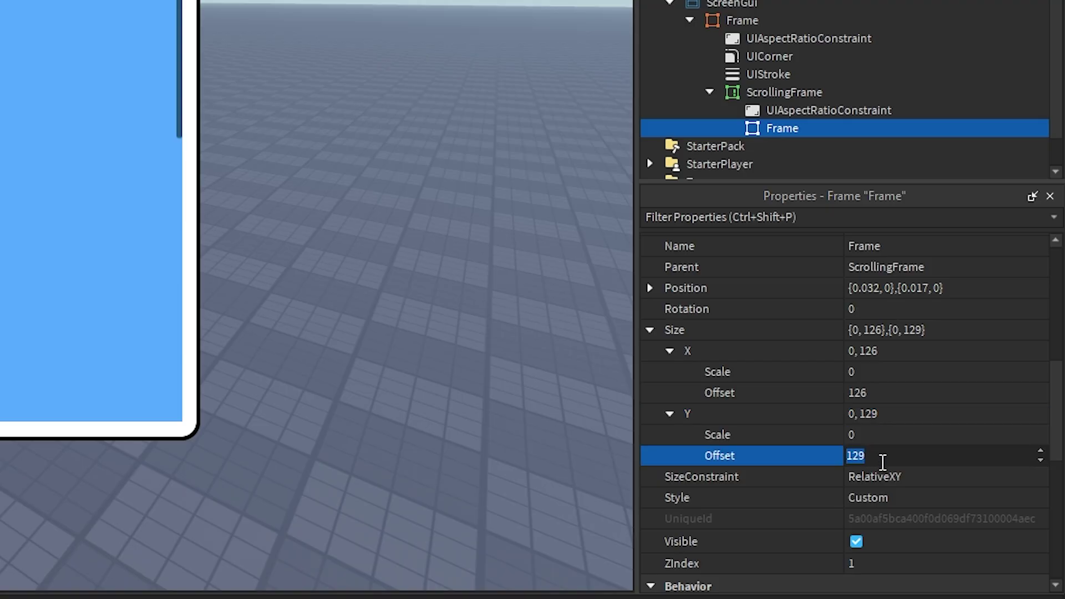
{"action": "left_click", "coordinate": [883, 397]}
{"action": "key", "text": "BackSpace"}
{"action": "type", "text": "0"}
{"action": "key", "text": "Return"}
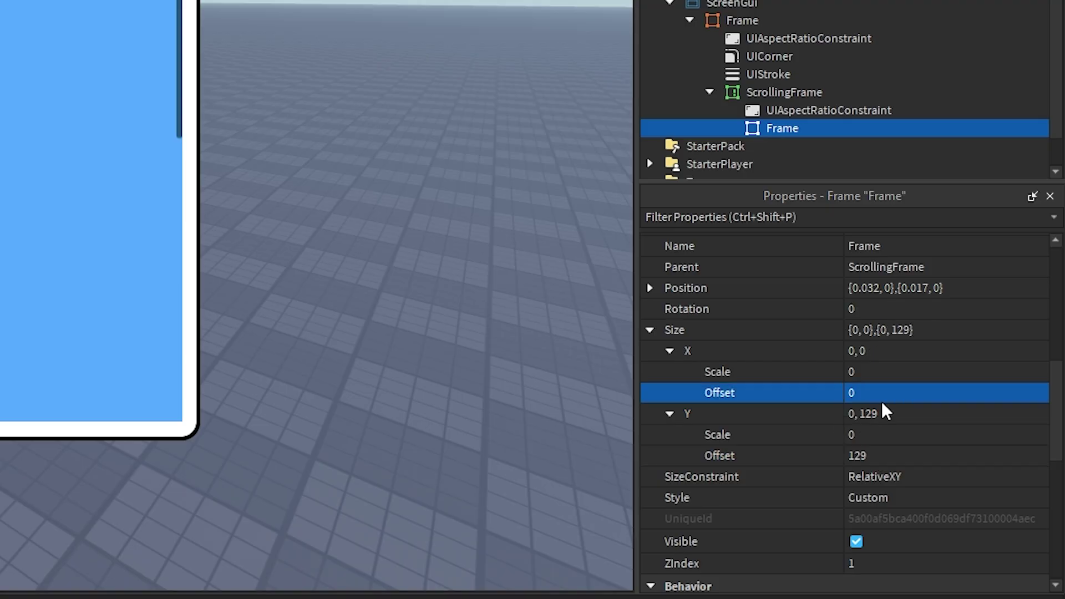
{"action": "left_click", "coordinate": [871, 458]}
{"action": "key", "text": "BackSpace"}
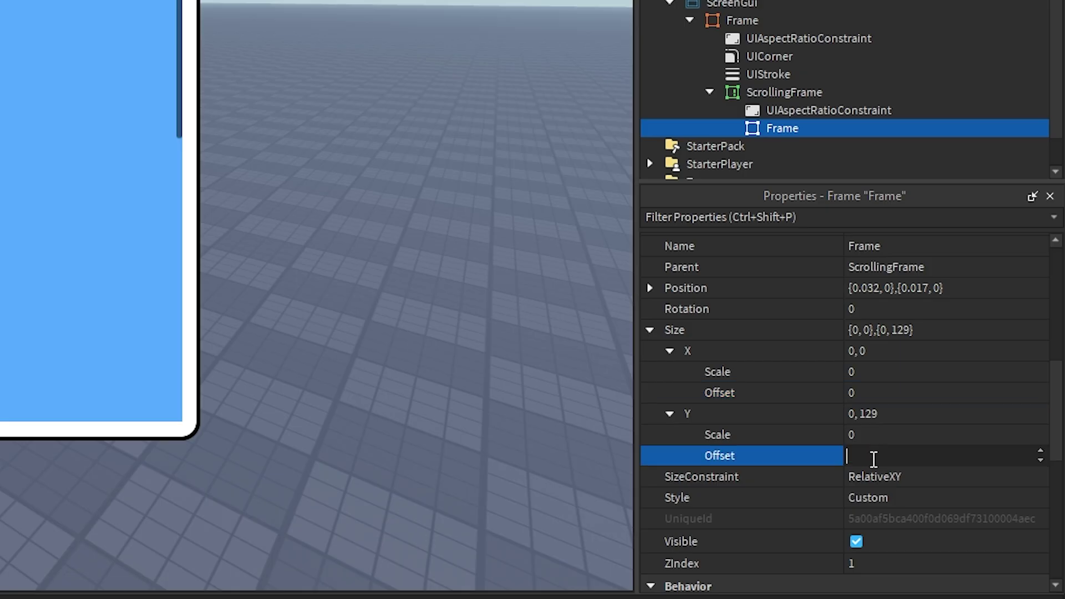
{"action": "type", "text": "0"}
{"action": "key", "text": "Return"}
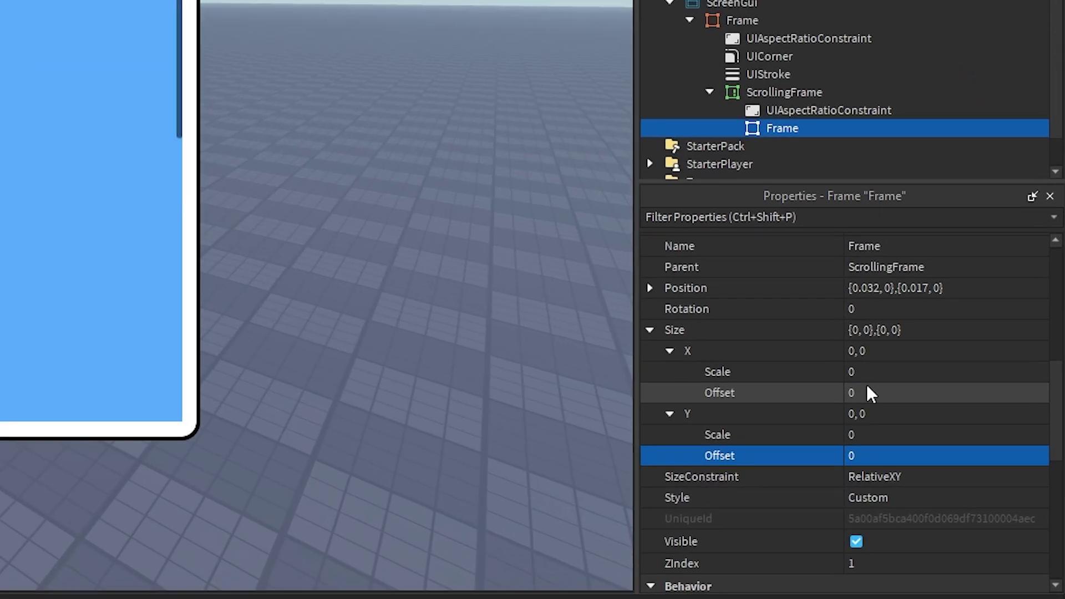
Step: Set the item Frame's Size X and Y scales to 0.125
{"action": "left_click", "coordinate": [882, 371]}
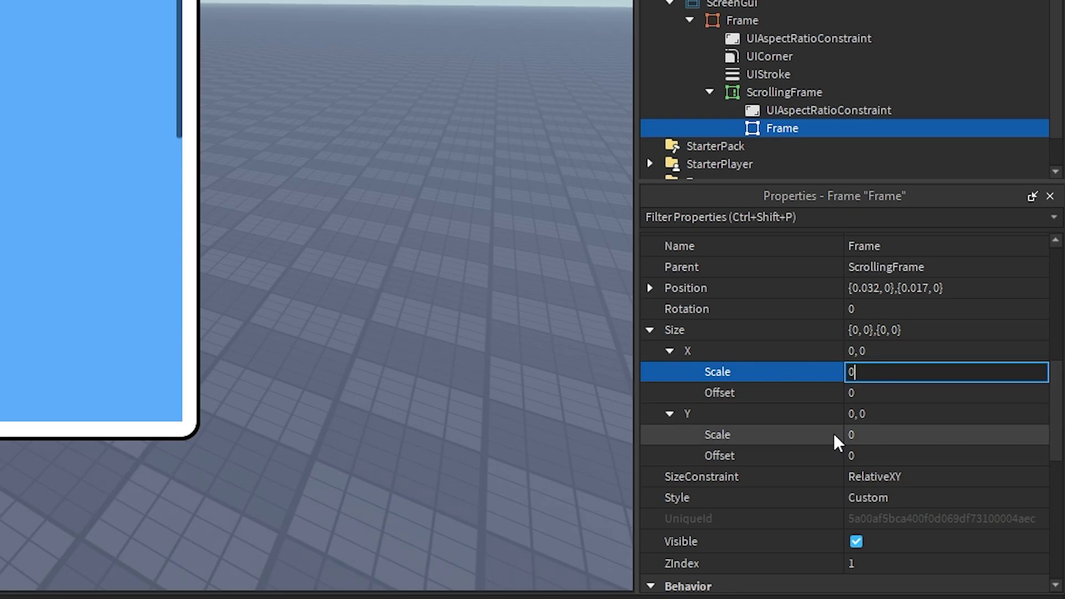
{"action": "type", "text": ".125"}
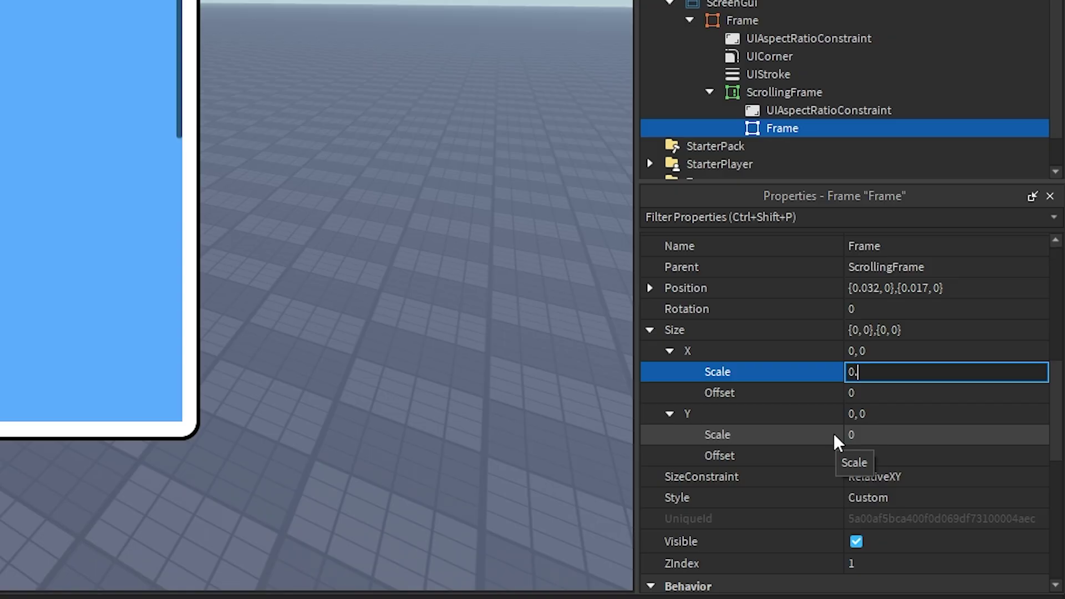
{"action": "key", "text": "Return"}
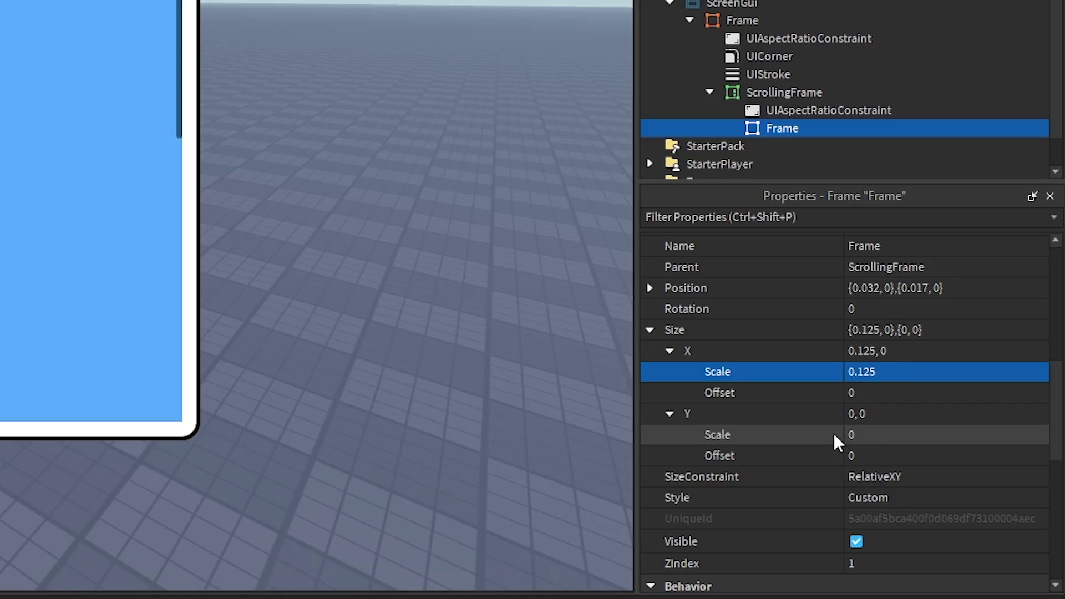
{"action": "left_click", "coordinate": [879, 455]}
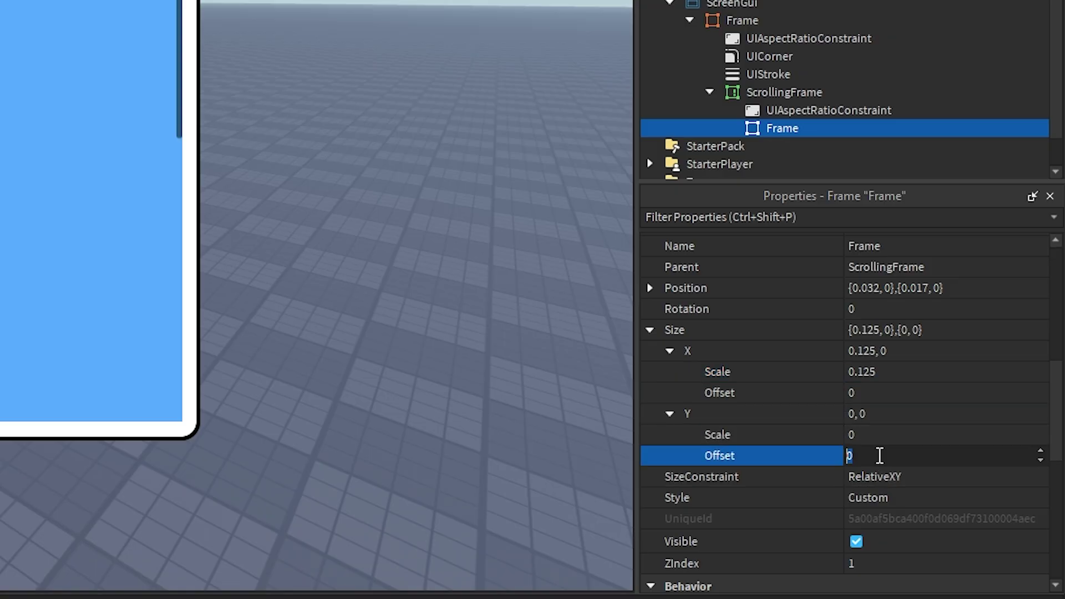
{"action": "left_click", "coordinate": [894, 455]}
{"action": "left_click", "coordinate": [900, 435]}
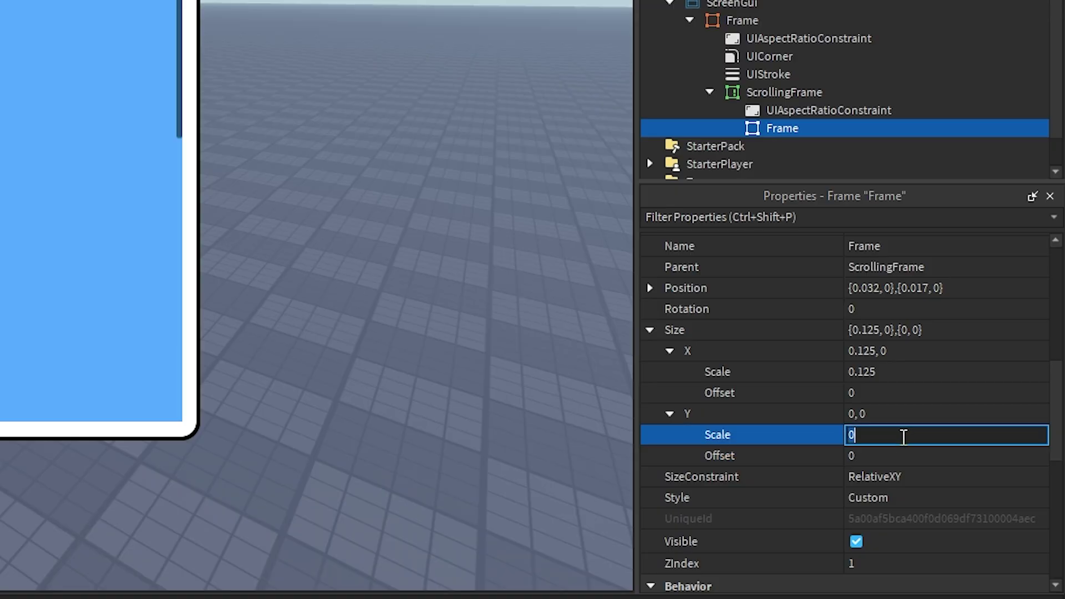
{"action": "left_click", "coordinate": [892, 435]}
{"action": "key", "text": "Return"}
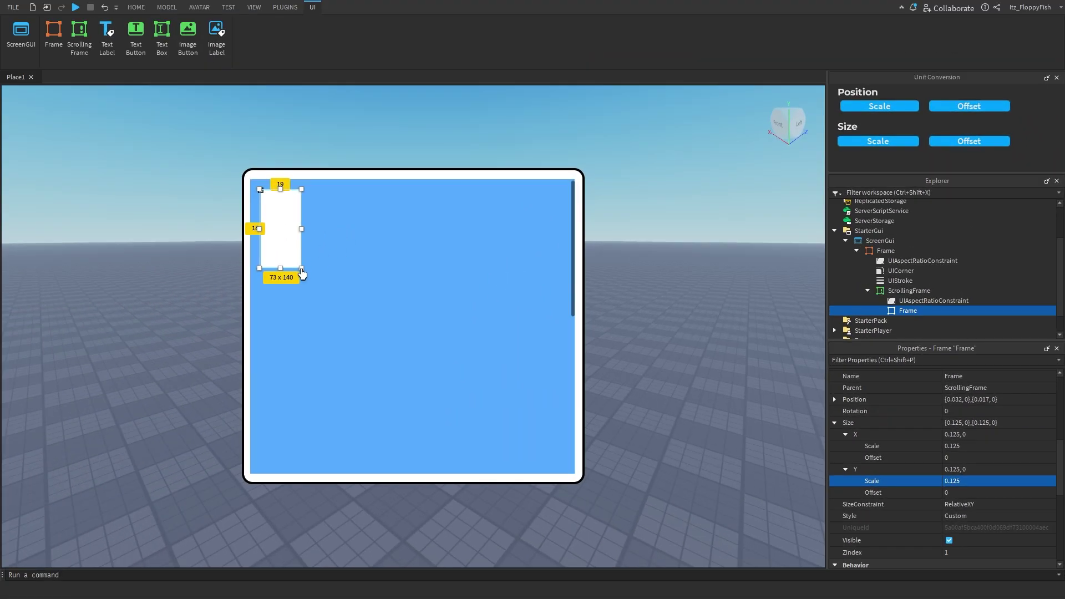
Step: Drag the white item frame into a wider rectangle in the scrolling frame's top-left corner
{"action": "left_click_drag", "start_coordinate": [302, 272], "coordinate": [376, 237]}
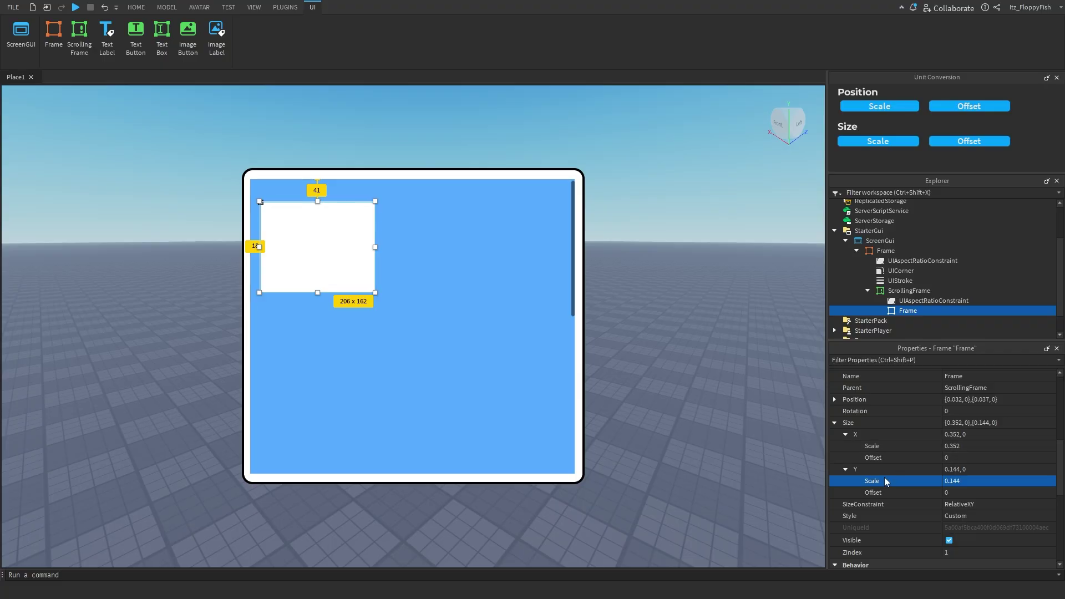
{"action": "left_click_drag", "start_coordinate": [350, 274], "coordinate": [363, 294]}
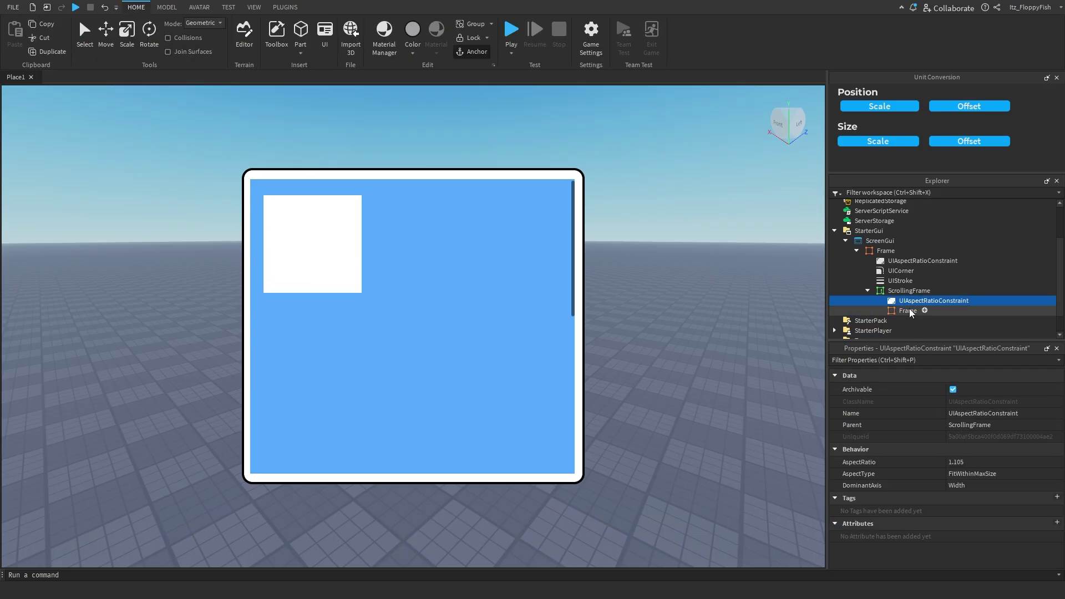
{"action": "left_click", "coordinate": [910, 310]}
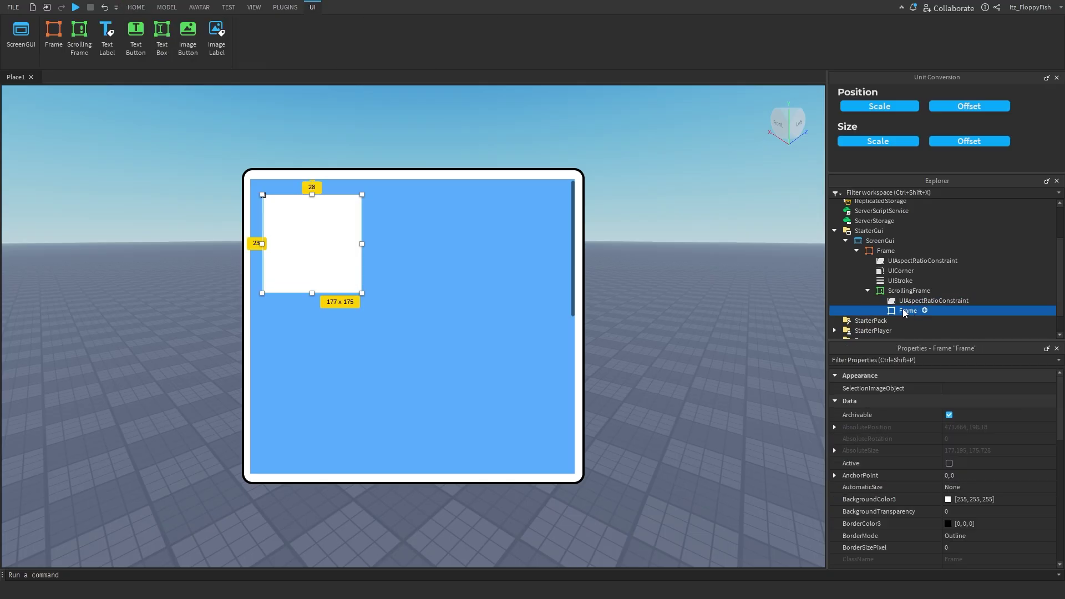
{"action": "left_click_drag", "start_coordinate": [366, 295], "coordinate": [359, 232]}
Step: Inspect the item frame's Size X and Y scale and offset values in Properties
{"action": "scroll", "coordinate": [946, 454], "scroll_direction": "down", "scroll_amount": 4}
{"action": "scroll", "coordinate": [954, 466], "scroll_direction": "down", "scroll_amount": 3}
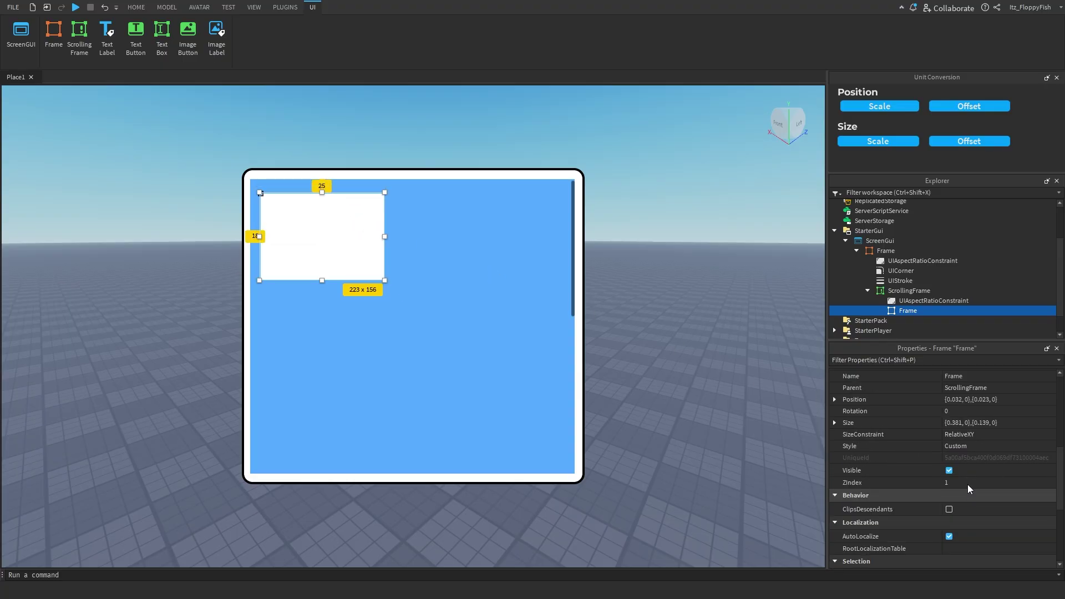
{"action": "left_click", "coordinate": [949, 424]}
{"action": "left_click", "coordinate": [834, 423]}
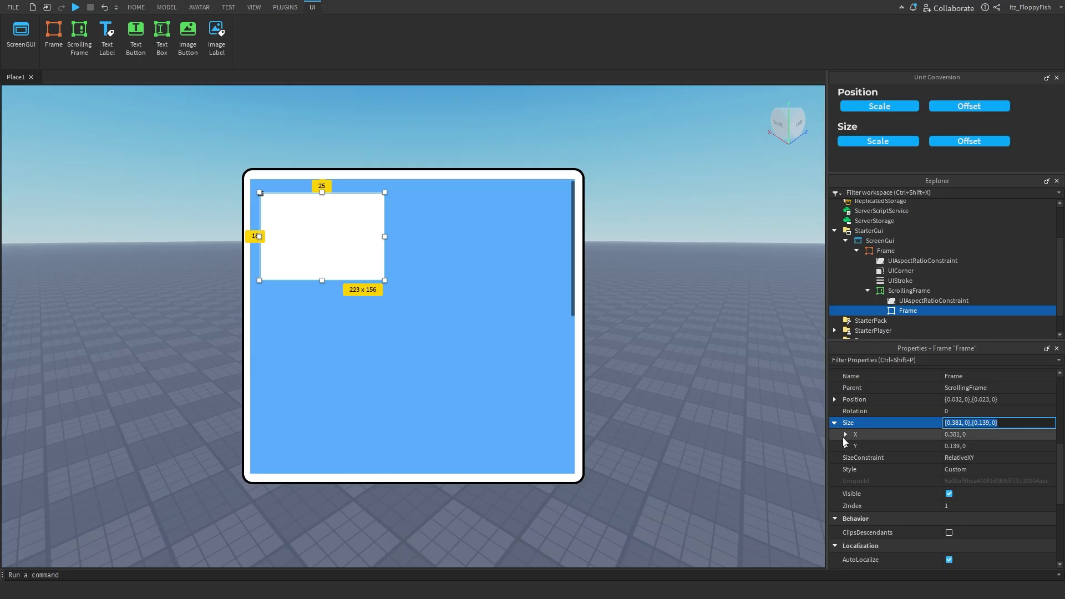
{"action": "left_click", "coordinate": [845, 436]}
{"action": "left_click", "coordinate": [845, 469]}
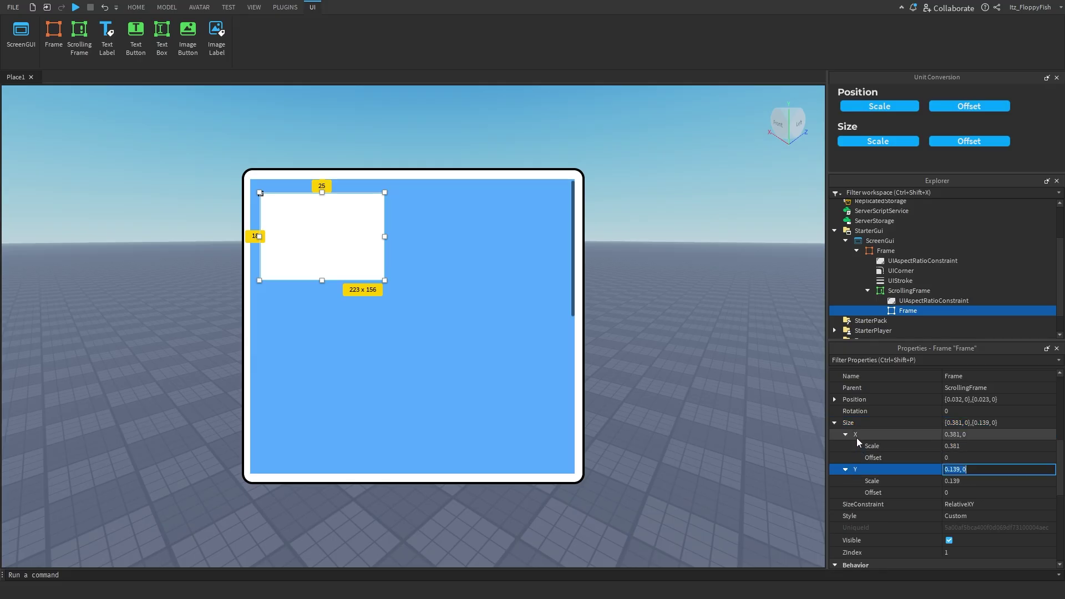
{"action": "left_click", "coordinate": [836, 423]}
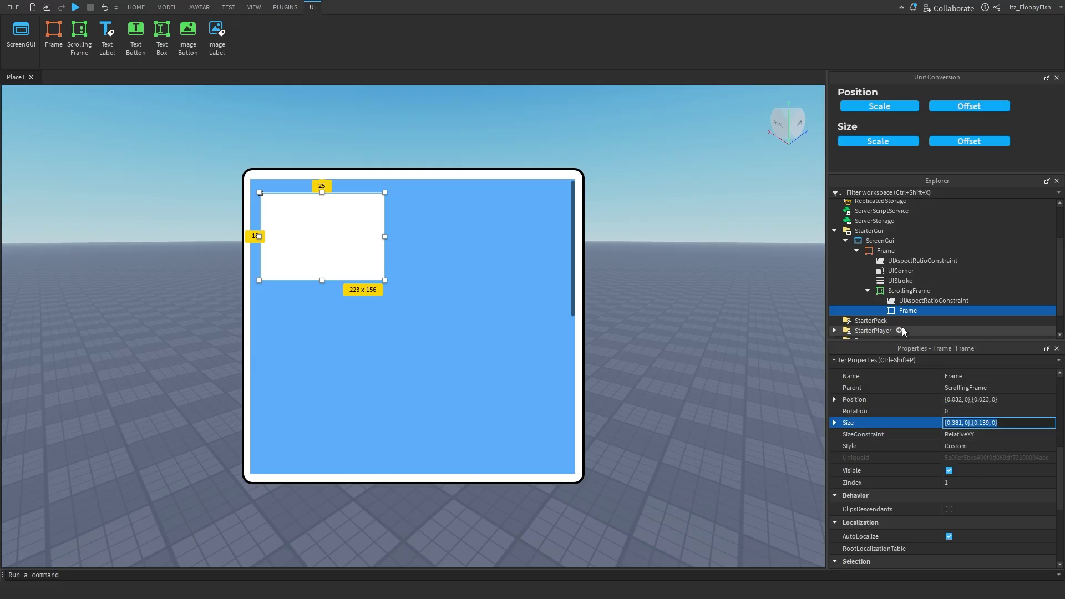
Step: Convert the item frame's Position and Size to scale, then narrow the view to test
{"action": "mouse_move", "coordinate": [909, 309]}
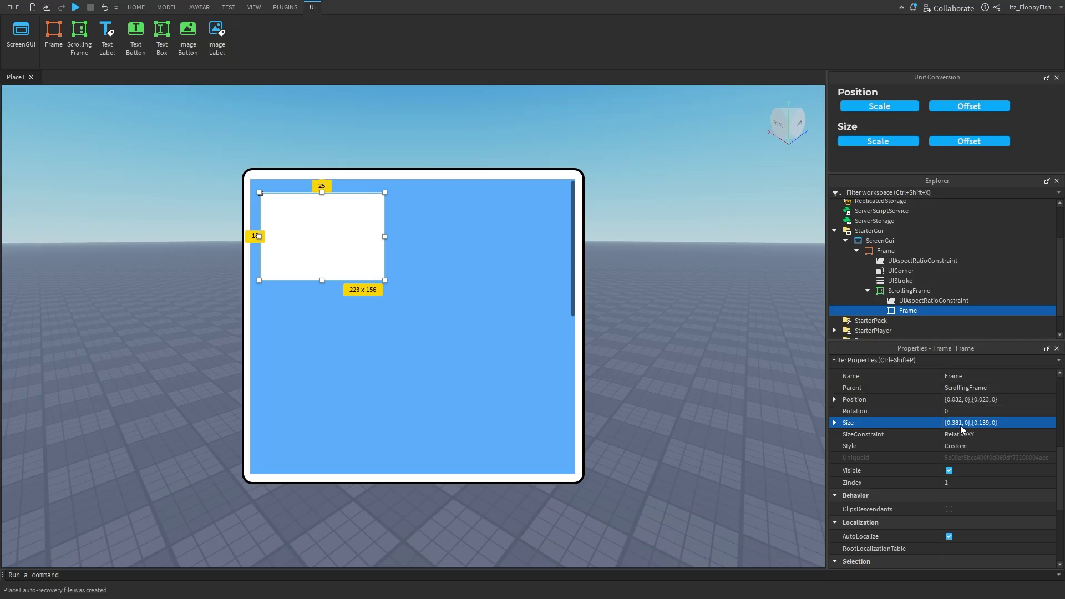
{"action": "left_click", "coordinate": [783, 408]}
{"action": "left_click", "coordinate": [898, 312]}
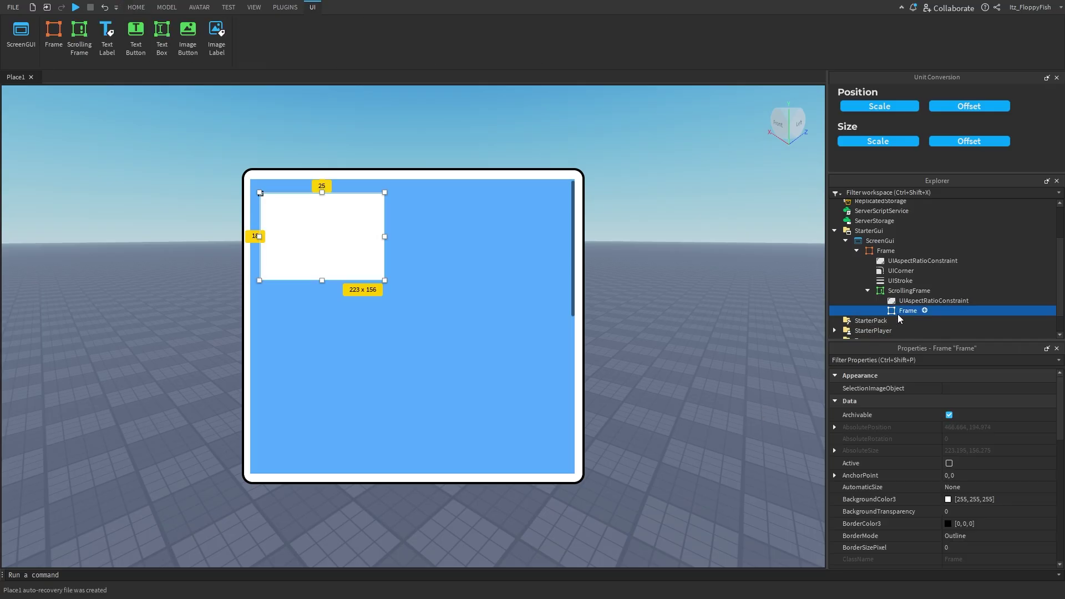
{"action": "left_click", "coordinate": [891, 106]}
{"action": "left_click", "coordinate": [887, 142]}
{"action": "left_click_drag", "start_coordinate": [826, 242], "coordinate": [554, 287]}
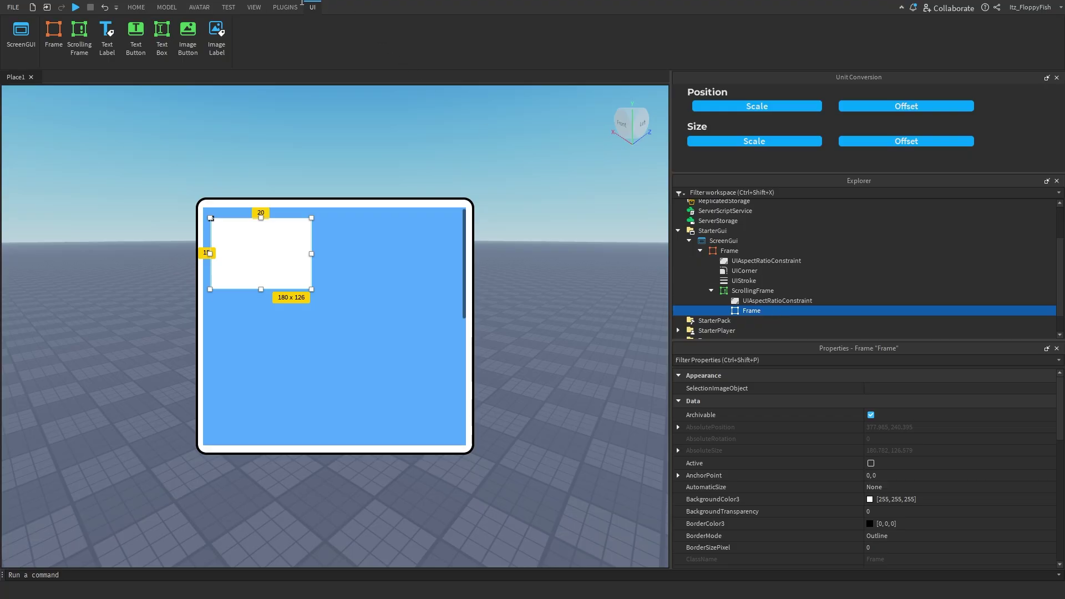
Step: Show the plugin tools and reselect the white item Frame under the ScrollingFrame in Explorer
{"action": "left_click", "coordinate": [297, 5]}
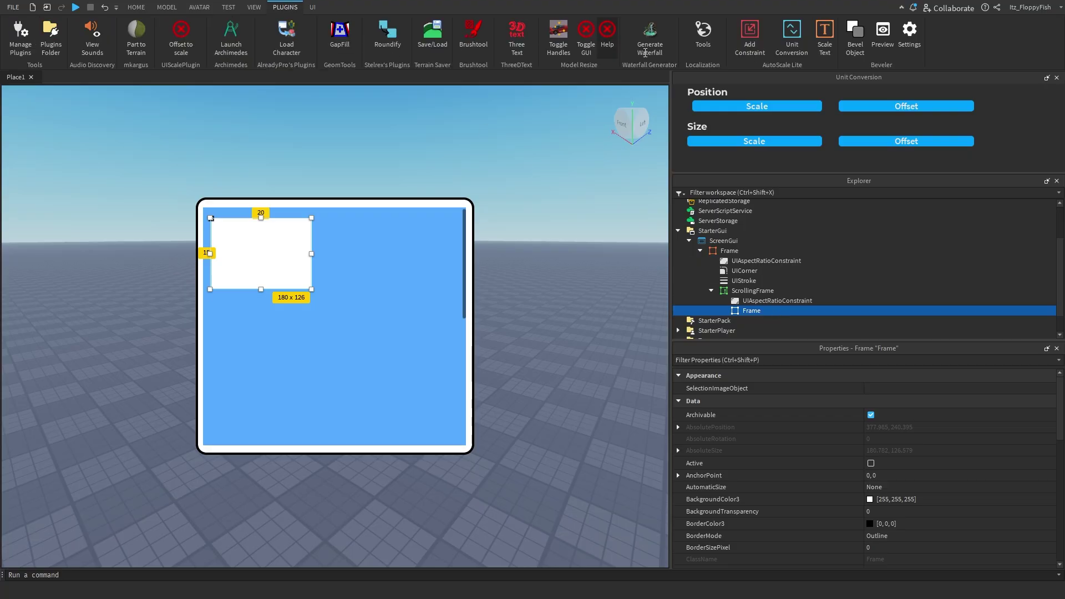
{"action": "left_click", "coordinate": [744, 292]}
{"action": "left_click", "coordinate": [750, 301]}
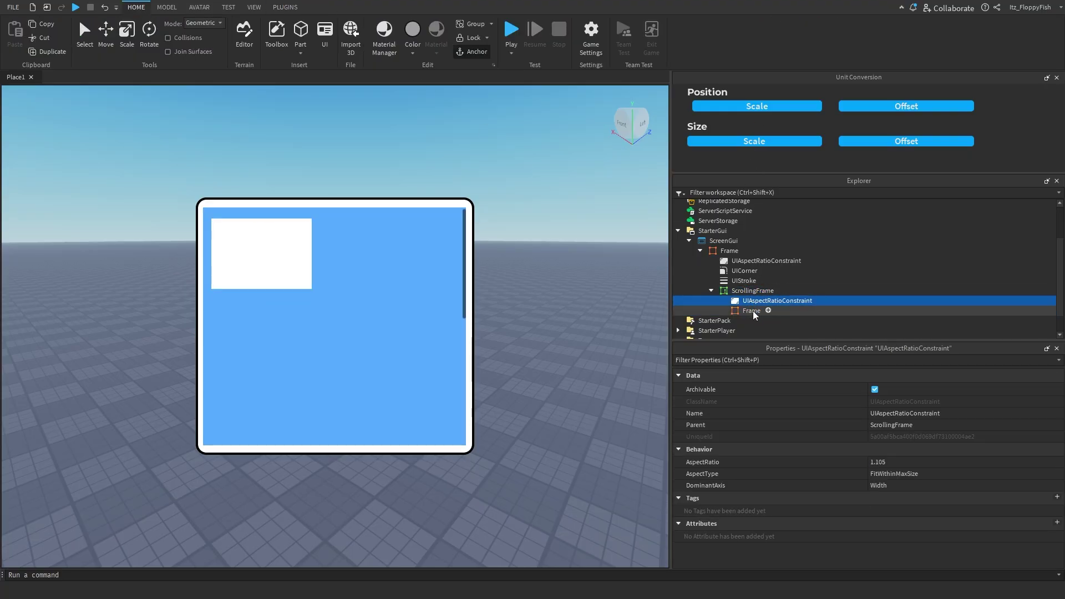
{"action": "left_click", "coordinate": [753, 311]}
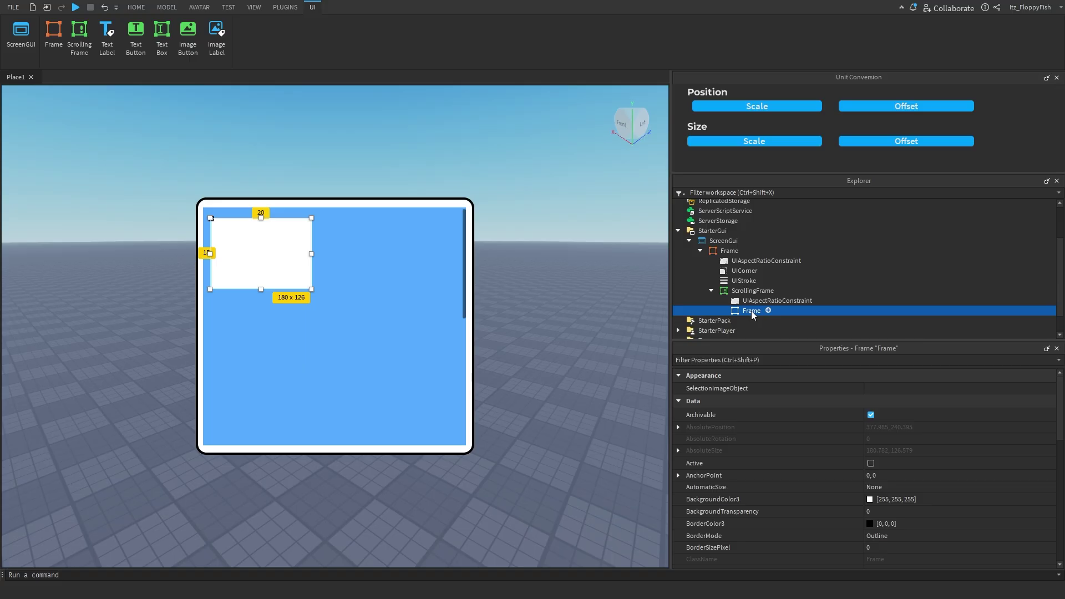
Step: Insert a TextLabel into the item frame and narrow it to 146 x 50
{"action": "left_click", "coordinate": [768, 310]}
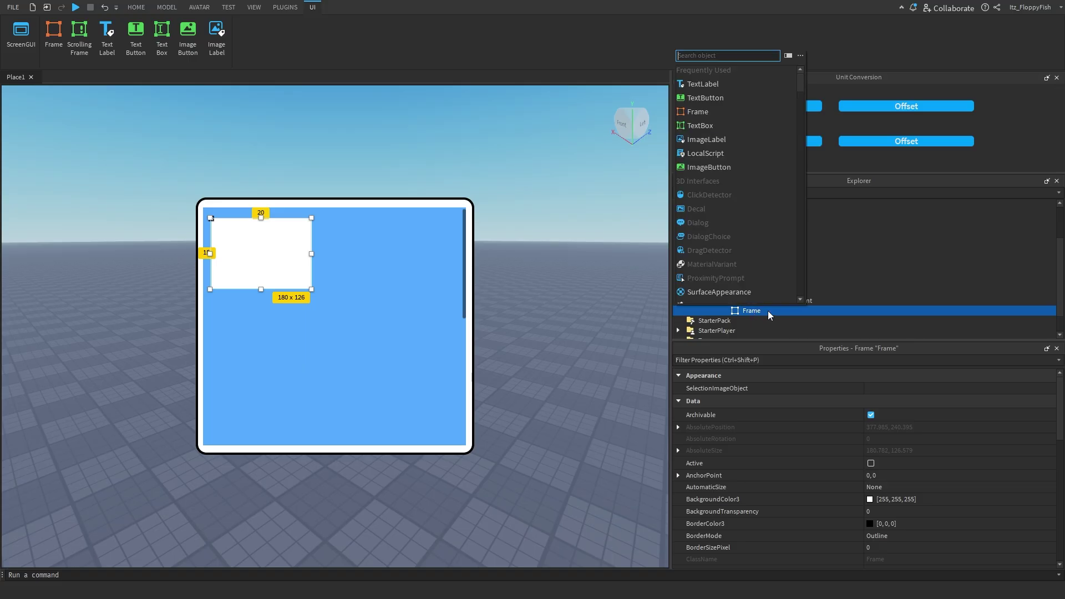
{"action": "left_click", "coordinate": [760, 87]}
{"action": "left_click", "coordinate": [312, 228]}
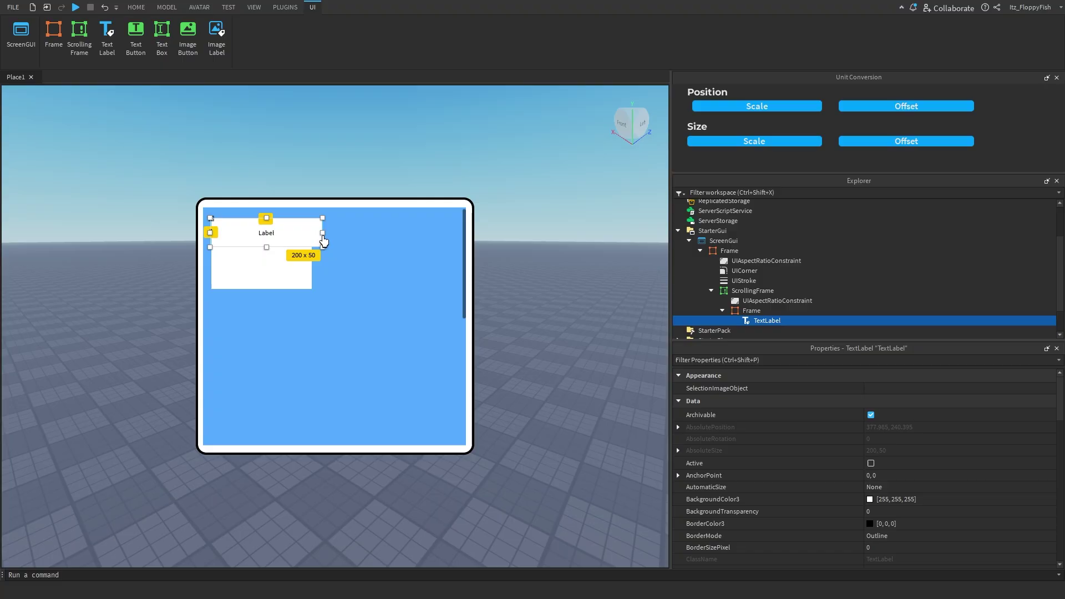
{"action": "left_click_drag", "start_coordinate": [322, 239], "coordinate": [288, 245]}
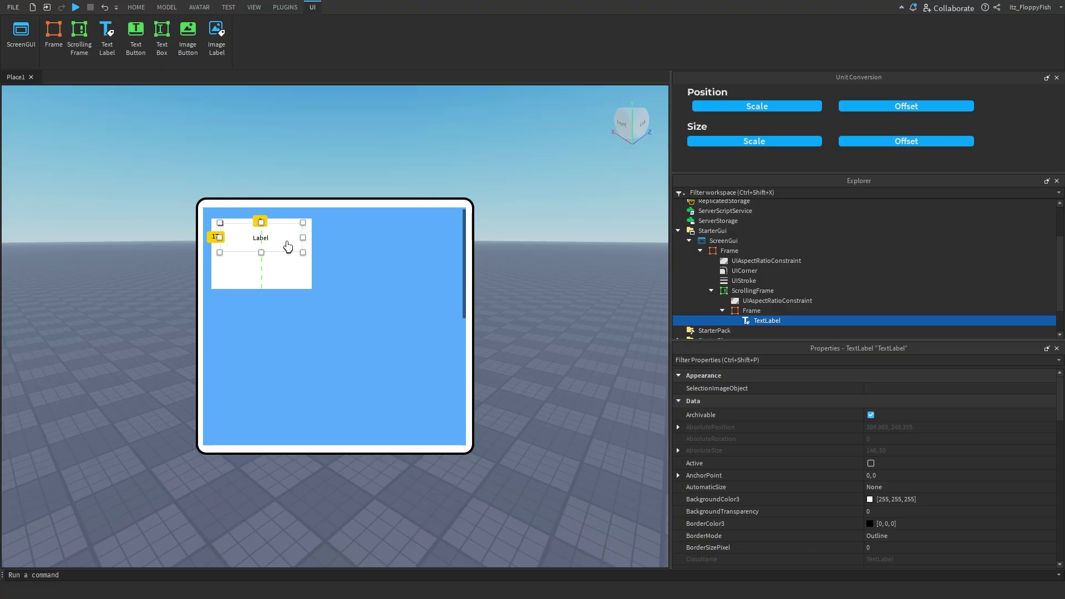
Step: Give the TextLabel an orange-red BackgroundColor3 of [255, 85, 0]
{"action": "left_click", "coordinate": [870, 500]}
{"action": "left_click", "coordinate": [448, 254]}
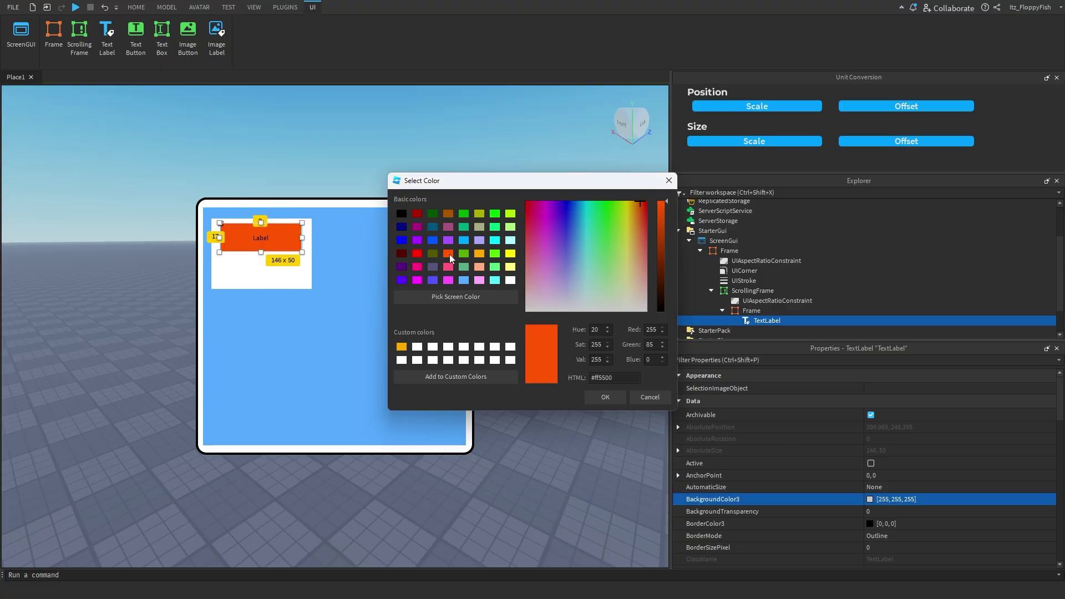
{"action": "left_click", "coordinate": [606, 397]}
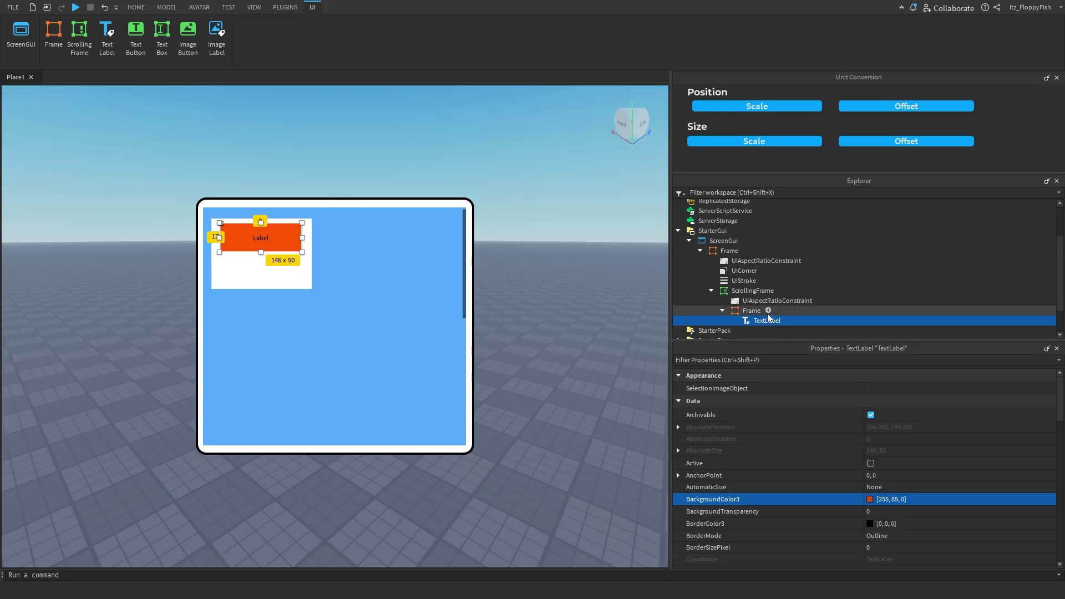
{"action": "mouse_move", "coordinate": [766, 321]}
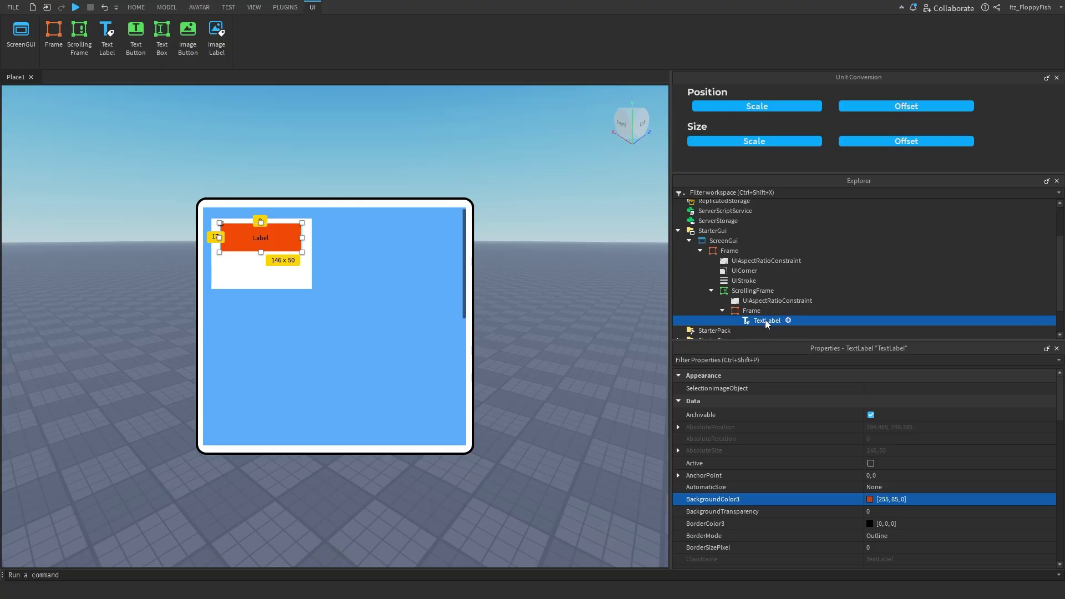
Step: Convert the TextLabel's Position and Size to scale, then narrow the view to test
{"action": "left_click", "coordinate": [772, 106]}
{"action": "left_click", "coordinate": [776, 142]}
{"action": "left_click_drag", "start_coordinate": [671, 244], "coordinate": [746, 294]}
{"action": "left_click", "coordinate": [170, 451]}
Step: Turn on TextScaled for the TextLabel and check the text scaling in a narrower view
{"action": "left_click", "coordinate": [838, 322]}
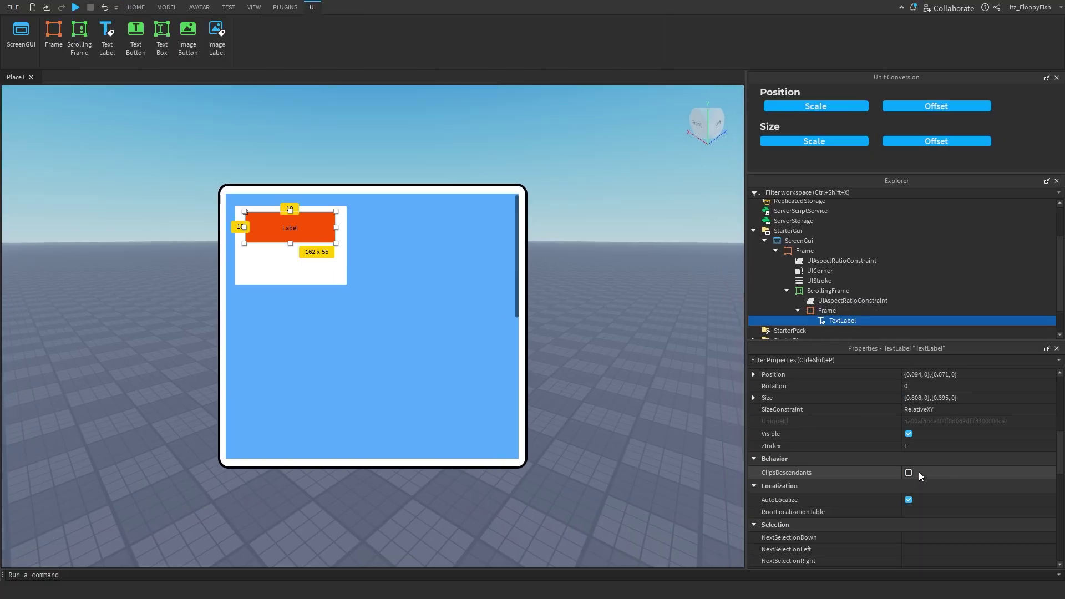
{"action": "scroll", "coordinate": [919, 471], "scroll_direction": "down", "scroll_amount": 10}
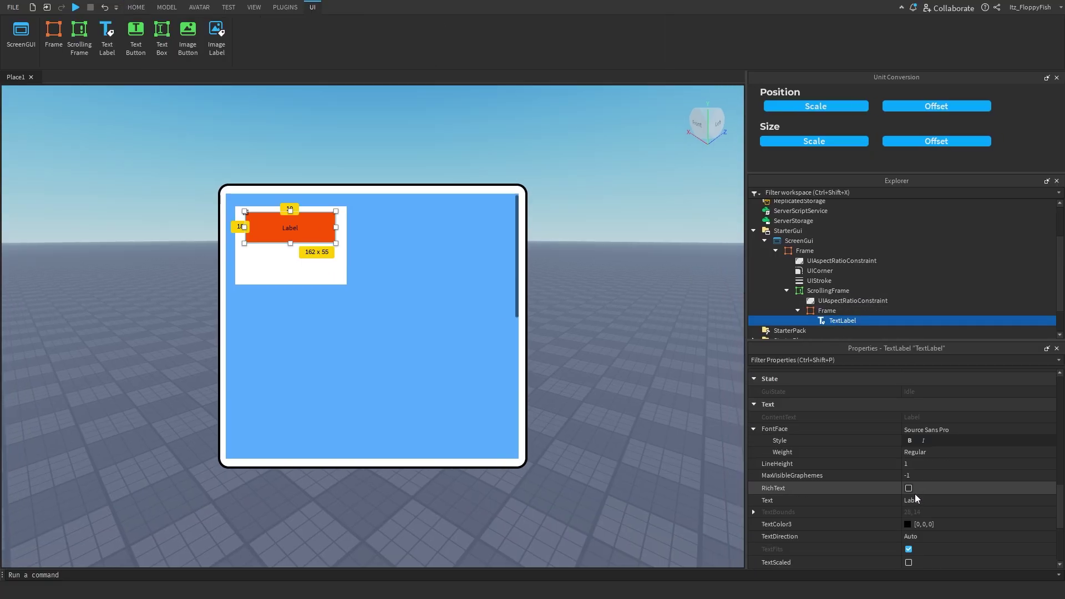
{"action": "scroll", "coordinate": [914, 494], "scroll_direction": "down", "scroll_amount": 3}
{"action": "left_click", "coordinate": [909, 492]}
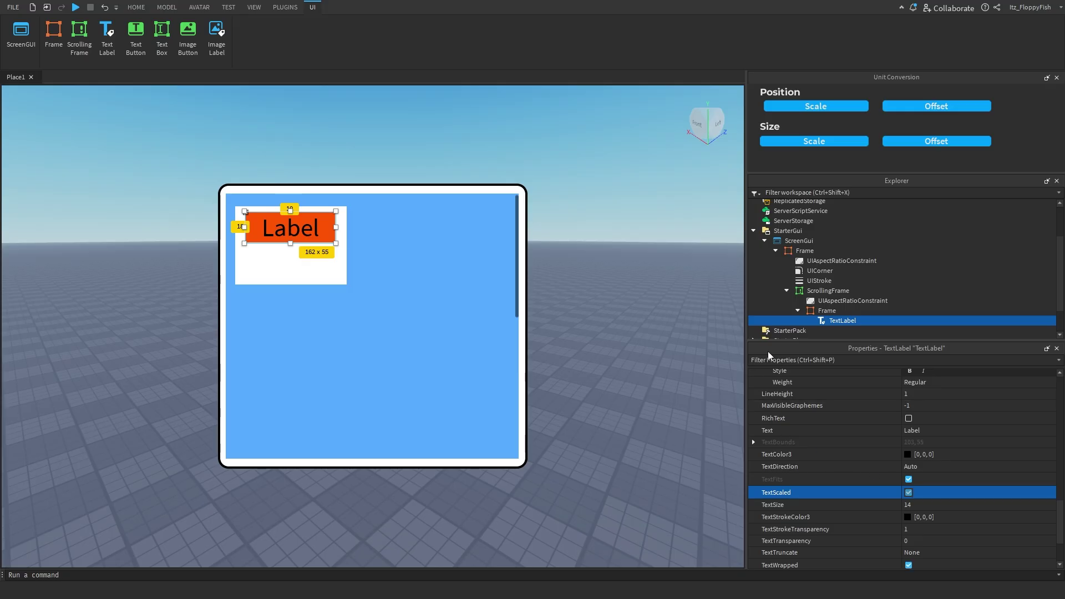
{"action": "left_click_drag", "start_coordinate": [747, 327], "coordinate": [167, 344]}
{"action": "left_click", "coordinate": [160, 396]}
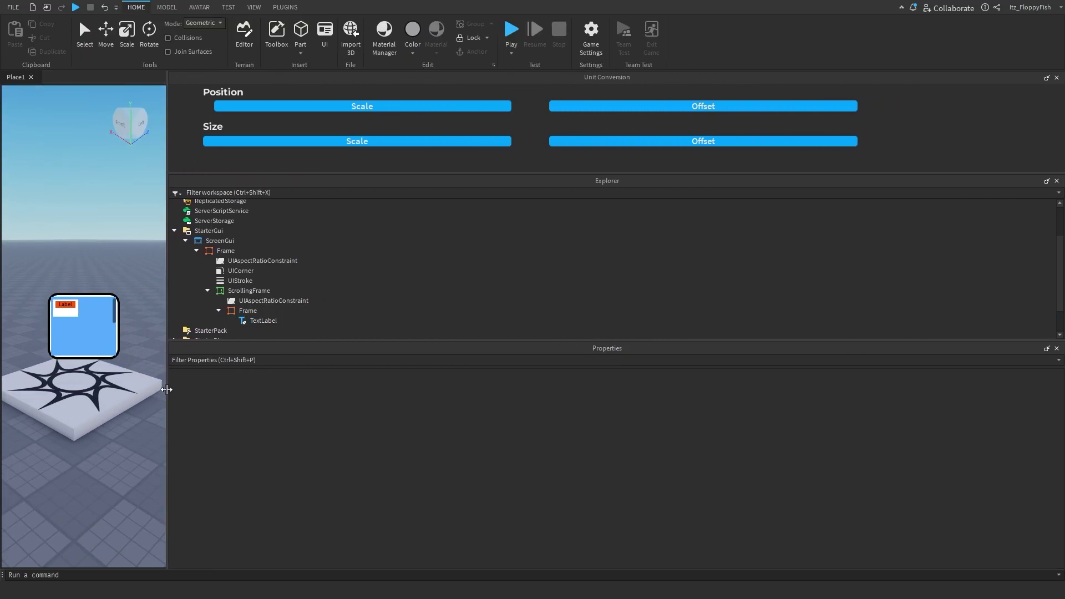
Step: Duplicate the item frame with Ctrl+D and place the copy right of the original
{"action": "left_click_drag", "start_coordinate": [167, 390], "coordinate": [810, 355]}
{"action": "left_click", "coordinate": [915, 322]}
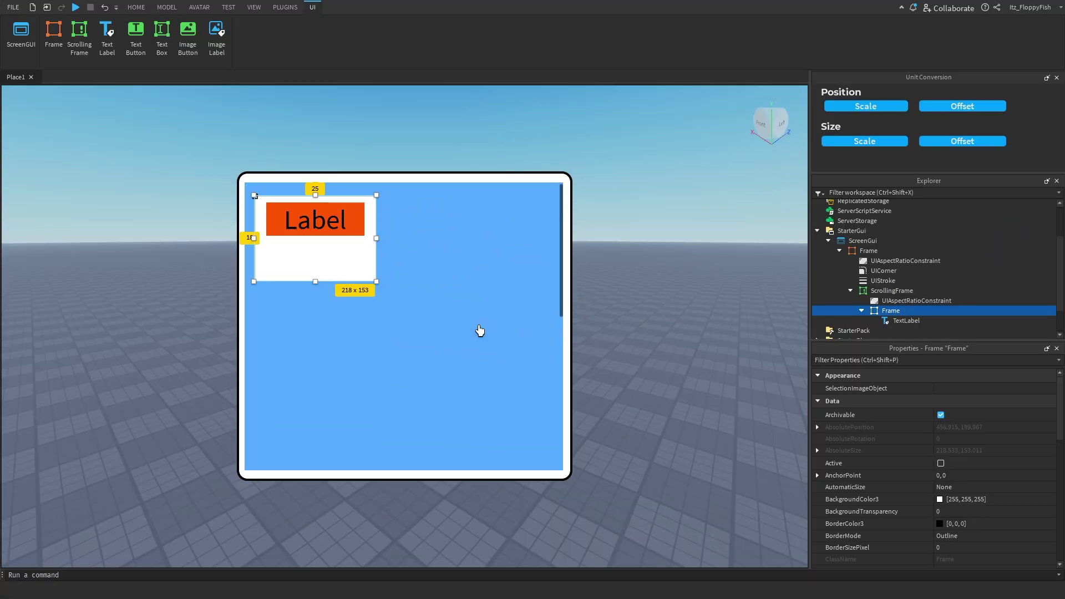
{"action": "key", "text": "ctrl+d"}
{"action": "left_click_drag", "start_coordinate": [335, 268], "coordinate": [495, 253]}
{"action": "left_click", "coordinate": [757, 287]}
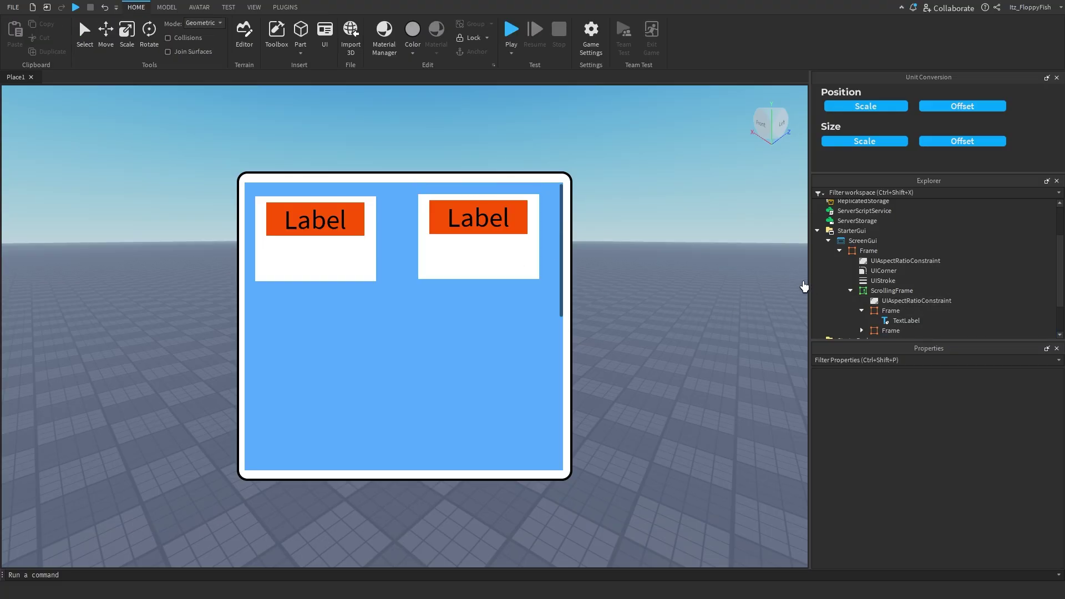